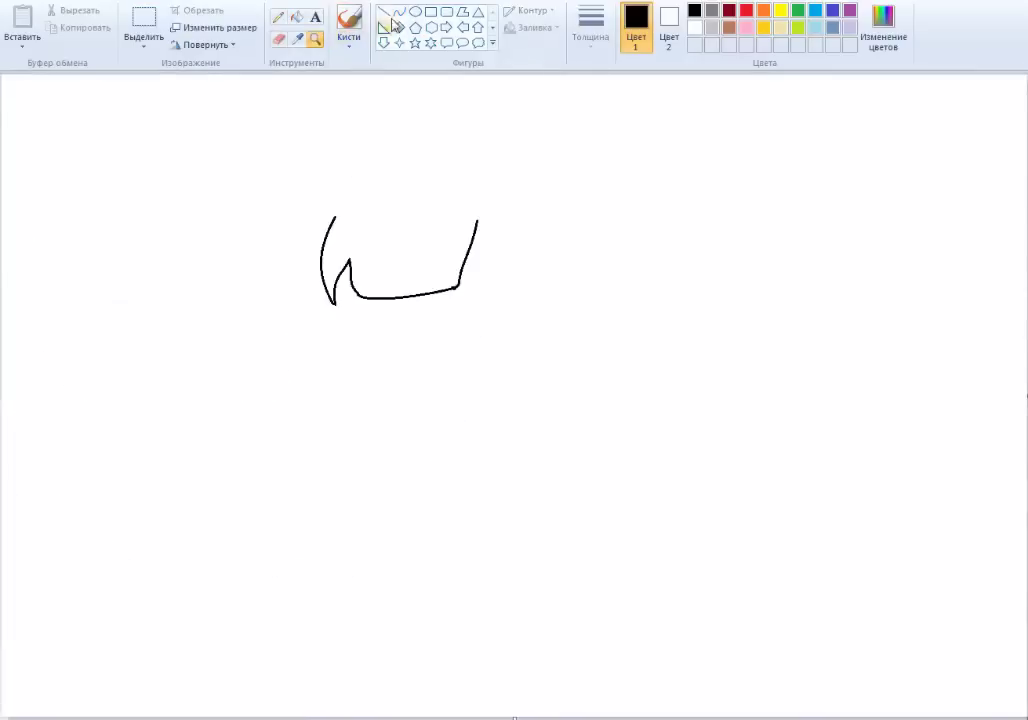
# Draw a curved temple line running down from the left fringe lock with the Curve tool
pyautogui.moveTo(603, 364); pyautogui.dragTo(592, 151)
pyautogui.hotkey('ctrl', 'z')
pyautogui.moveTo(326, 262); pyautogui.dragTo(367, 475)
pyautogui.moveTo(344, 413); pyautogui.dragTo(317, 366)
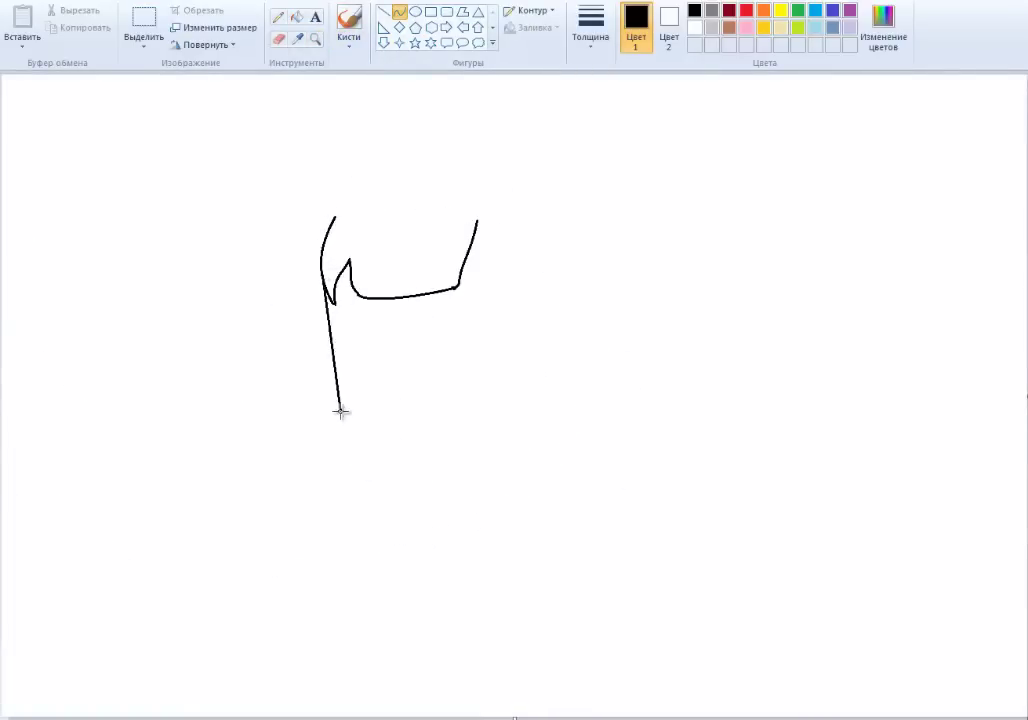
pyautogui.moveTo(340, 385); pyautogui.dragTo(305, 388)
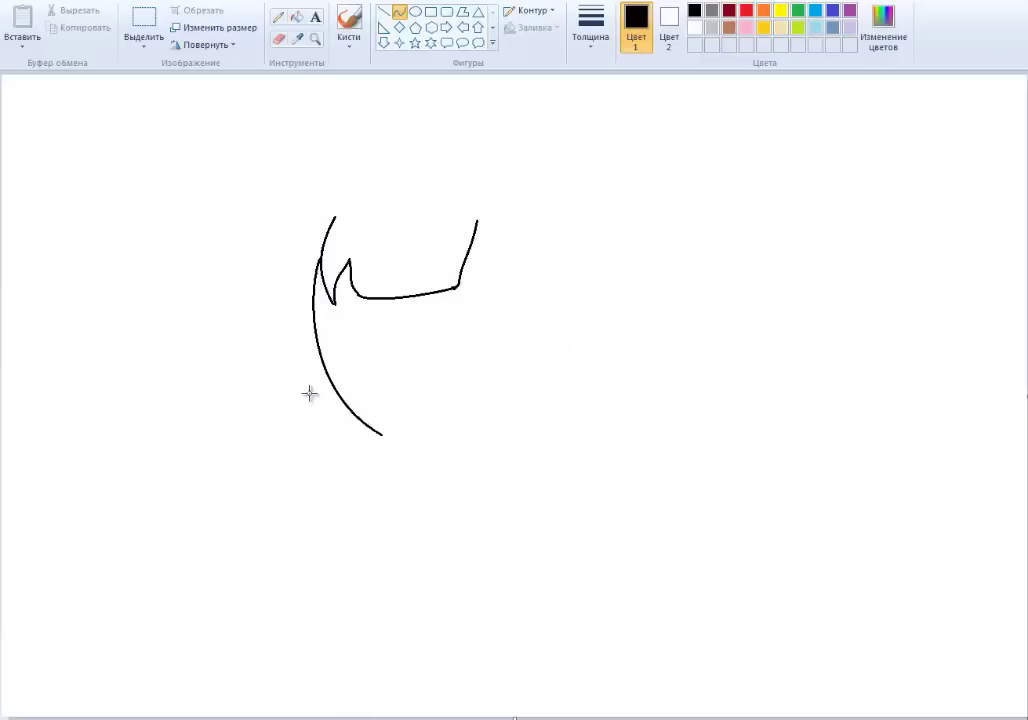
pyautogui.moveTo(320, 334); pyautogui.dragTo(336, 352)
# Draw a rounded jaw and chin curve, the right hairline and a rounded ear beside it
pyautogui.moveTo(377, 453)
pyautogui.mouseDown()
pyautogui.moveTo(350, 394)
pyautogui.moveTo(611, 364)
pyautogui.mouseUp()
pyautogui.click(328, 526)
pyautogui.moveTo(540, 600)
pyautogui.mouseDown()
pyautogui.moveTo(587, 631)
pyautogui.moveTo(592, 578)
pyautogui.moveTo(596, 598)
pyautogui.mouseUp()
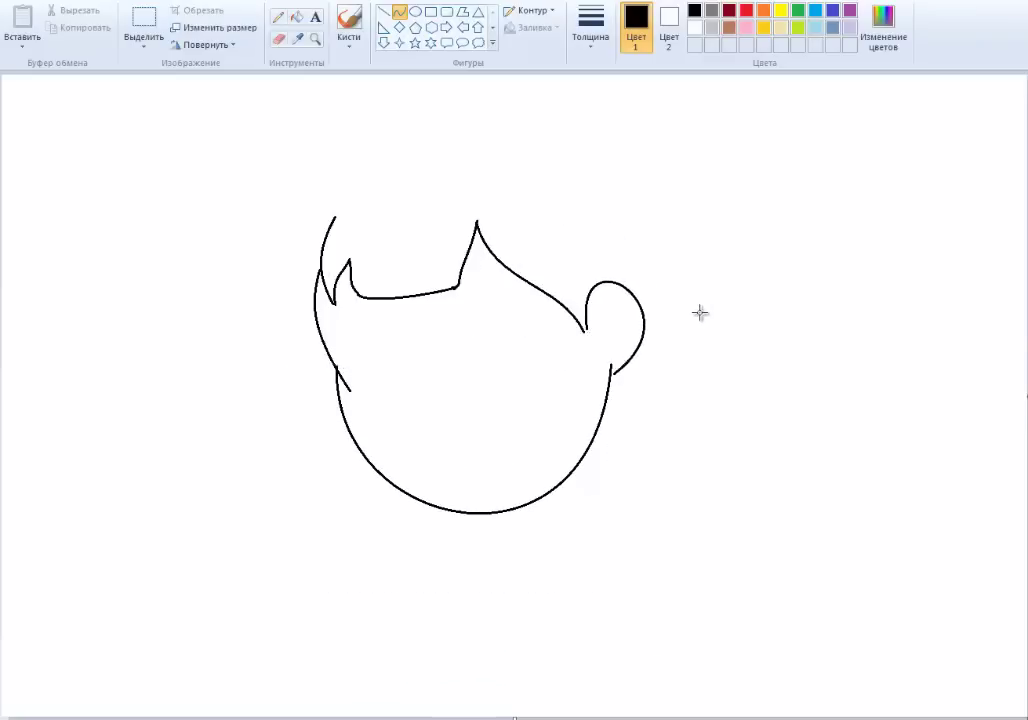
# Erase the overlap where the temple meets the jaw and redraw the inner edge of the left fringe lock
pyautogui.scroll(2, 349, 317)
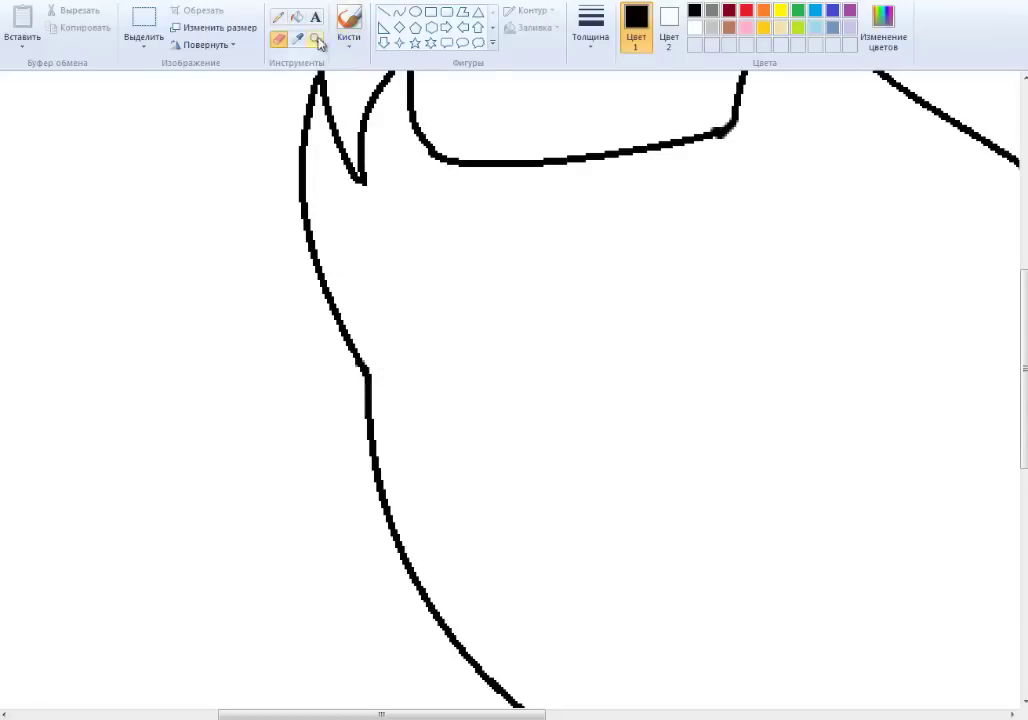
pyautogui.click(318, 42)
pyautogui.rightClick(340, 305)
pyautogui.rightClick(475, 324)
pyautogui.click(475, 324)
pyautogui.click(399, 11)
pyautogui.moveTo(327, 340); pyautogui.dragTo(337, 452)
pyautogui.moveTo(332, 396); pyautogui.dragTo(313, 408)
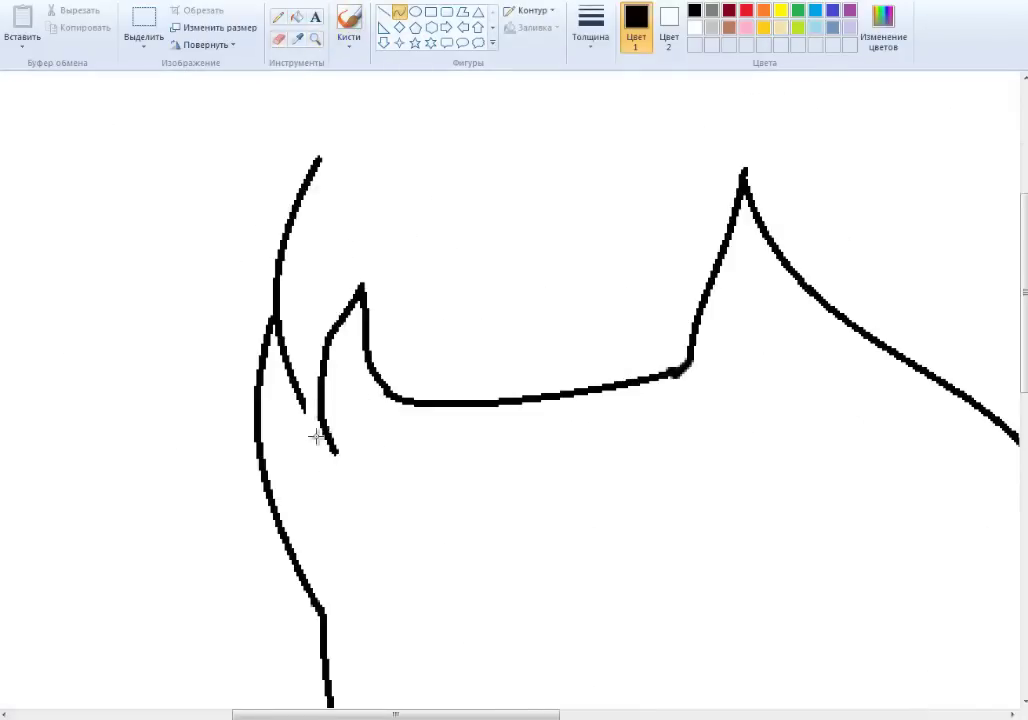
# Erase the old outer line of the left fringe lock above the temple
pyautogui.scroll(3, 405, 224)
pyautogui.click(279, 38)
pyautogui.scroll(-2, 311, 378)
pyautogui.scroll(2, 294, 282)
pyautogui.moveTo(395, 268); pyautogui.dragTo(343, 409)
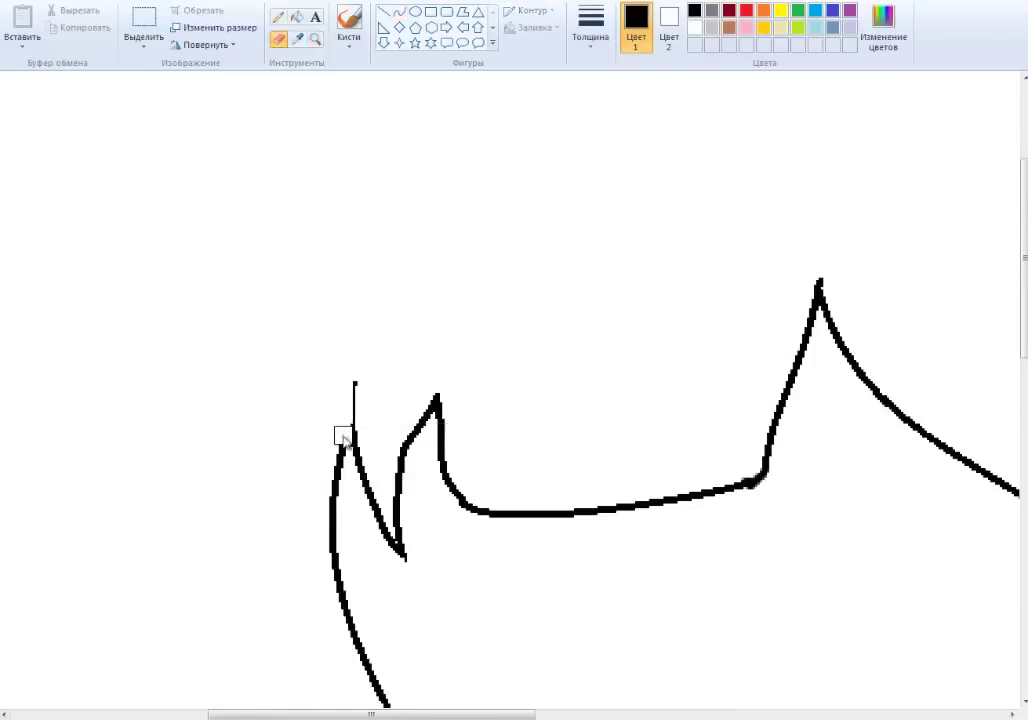
pyautogui.moveTo(386, 298)
pyautogui.mouseDown()
pyautogui.moveTo(326, 335)
pyautogui.moveTo(306, 375)
pyautogui.moveTo(427, 305)
pyautogui.moveTo(349, 308)
pyautogui.mouseUp()
# Finish the left fringe lock's outer curve and erase the leftover pixels around it
pyautogui.click(279, 38)
pyautogui.scroll(-2, 427, 257)
pyautogui.scroll(2, 427, 257)
pyautogui.click(279, 38)
pyautogui.moveTo(436, 285); pyautogui.dragTo(370, 305)
pyautogui.scroll(-3, 400, 300)
pyautogui.rightClick(307, 323)
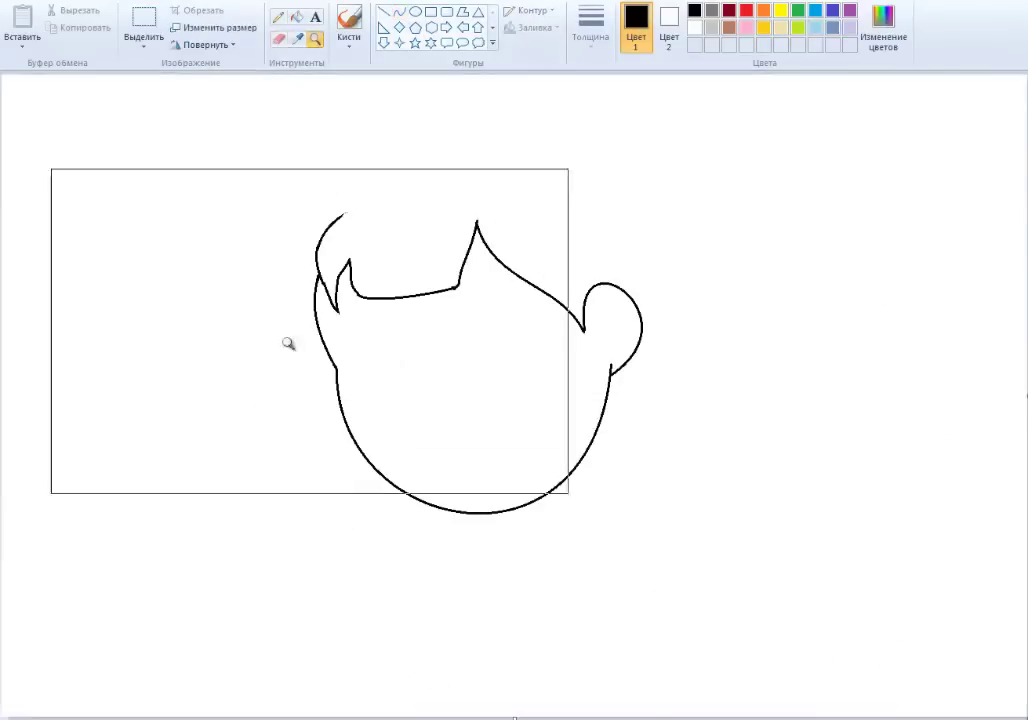
# Draw two almond-shaped eyes, a nose of short separate curves and a smiling mouth with a corner crease
pyautogui.click(399, 11)
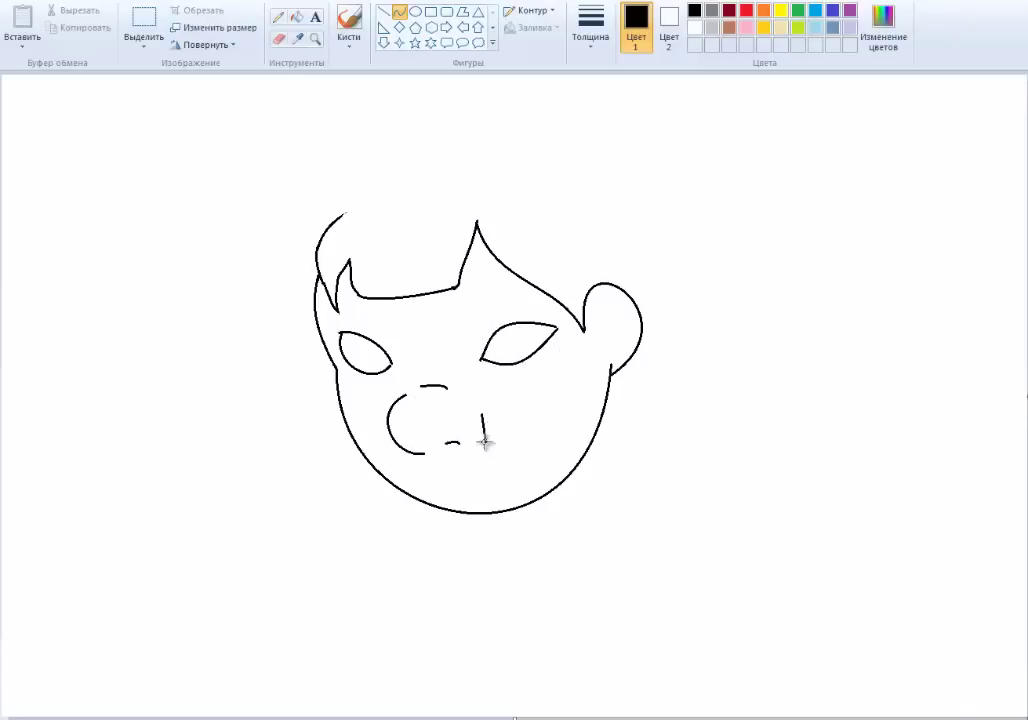
pyautogui.moveTo(440, 481); pyautogui.dragTo(562, 434)
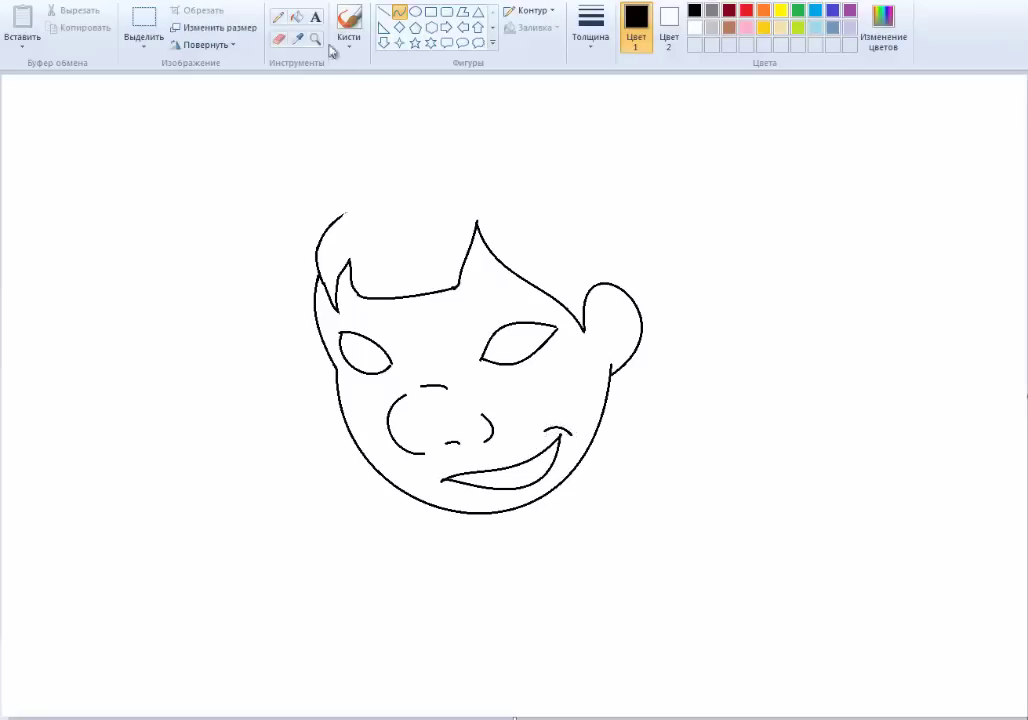
# Zoom in on the facial features and tidy their stray line ends with the Eraser
pyautogui.scroll(3, 289, 239)
pyautogui.click(143, 25)
pyautogui.moveTo(280, 234); pyautogui.dragTo(450, 317)
pyautogui.click(278, 38)
pyautogui.moveTo(294, 296); pyautogui.dragTo(434, 333)
pyautogui.hotkey('ctrl', 'z')
pyautogui.scroll(-3, 523, 413)
pyautogui.scroll(3, 425, 425)
pyautogui.click(278, 38)
pyautogui.moveTo(310, 443); pyautogui.dragTo(477, 452)
pyautogui.moveTo(393, 448)
pyautogui.mouseDown()
pyautogui.moveTo(356, 408)
pyautogui.moveTo(408, 427)
pyautogui.mouseUp()
# Clean up the small crease at the right corner of the mouth with the Eraser
pyautogui.click(315, 38)
pyautogui.rightClick(342, 170)
pyautogui.click(578, 408)
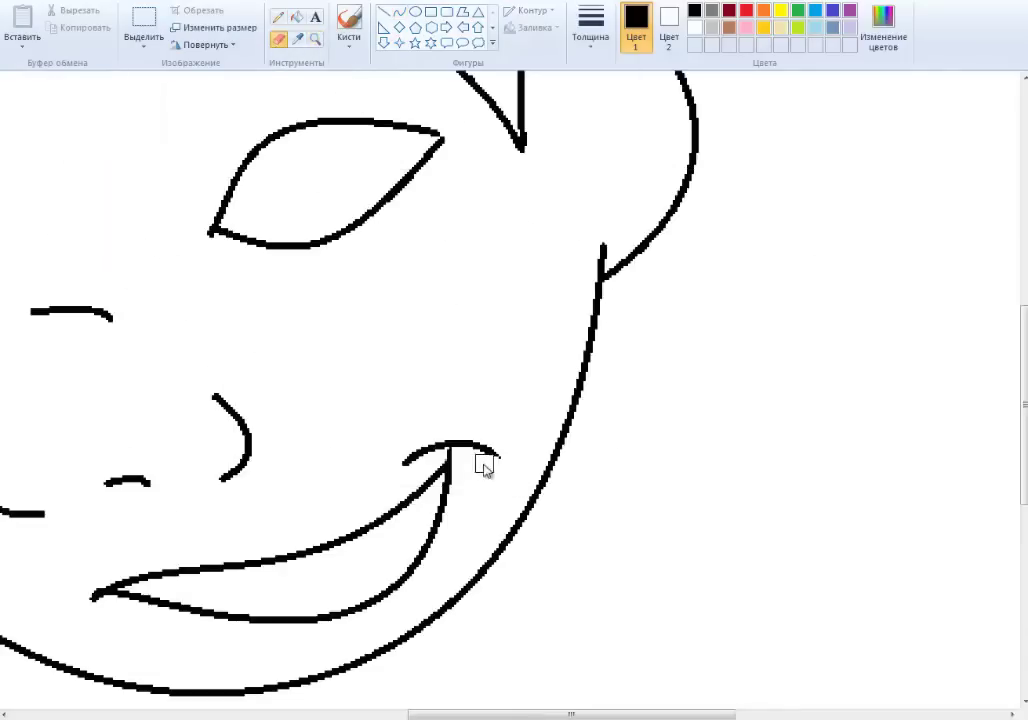
pyautogui.click(315, 38)
pyautogui.rightClick(425, 379)
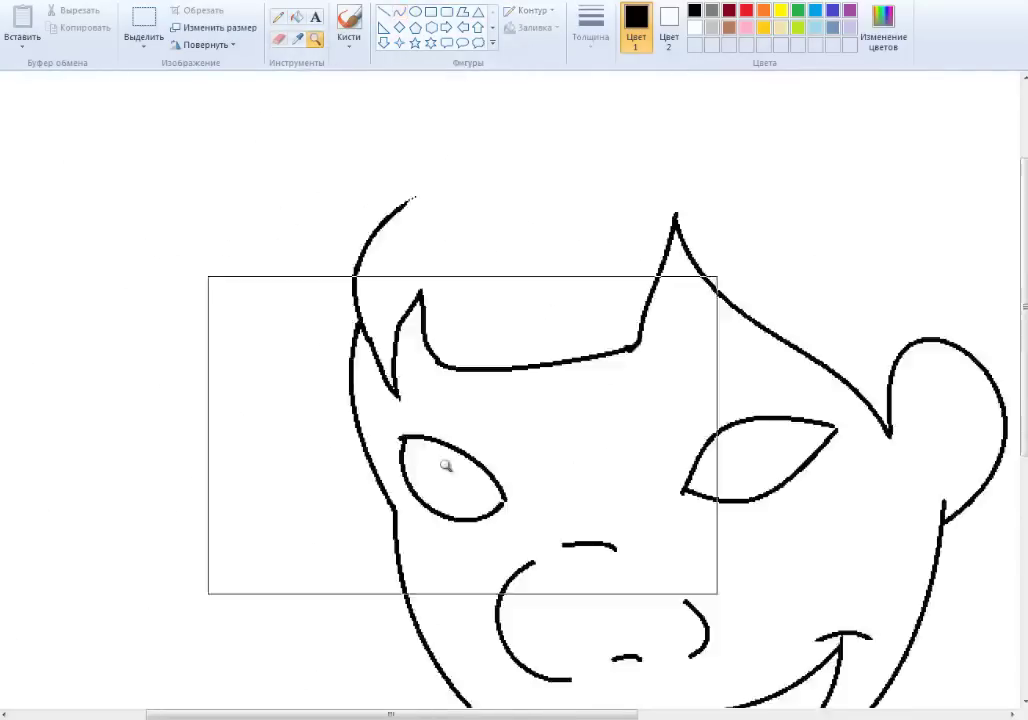
# Draw curved iris and pupil lines inside both eyes and a tongue curve across the mouth
pyautogui.click(496, 492)
pyautogui.click(399, 14)
pyautogui.moveTo(398, 255); pyautogui.dragTo(436, 390)
pyautogui.moveTo(410, 320)
pyautogui.mouseDown()
pyautogui.moveTo(324, 301)
pyautogui.moveTo(354, 399)
pyautogui.mouseUp()
pyautogui.moveTo(436, 270); pyautogui.dragTo(383, 301)
pyautogui.moveTo(428, 711); pyautogui.dragTo(561, 711)
pyautogui.moveTo(608, 212); pyautogui.dragTo(525, 297)
pyautogui.moveTo(560, 250); pyautogui.dragTo(475, 205)
pyautogui.hotkey('ctrl', 'z')
pyautogui.scroll(-2, 475, 205)
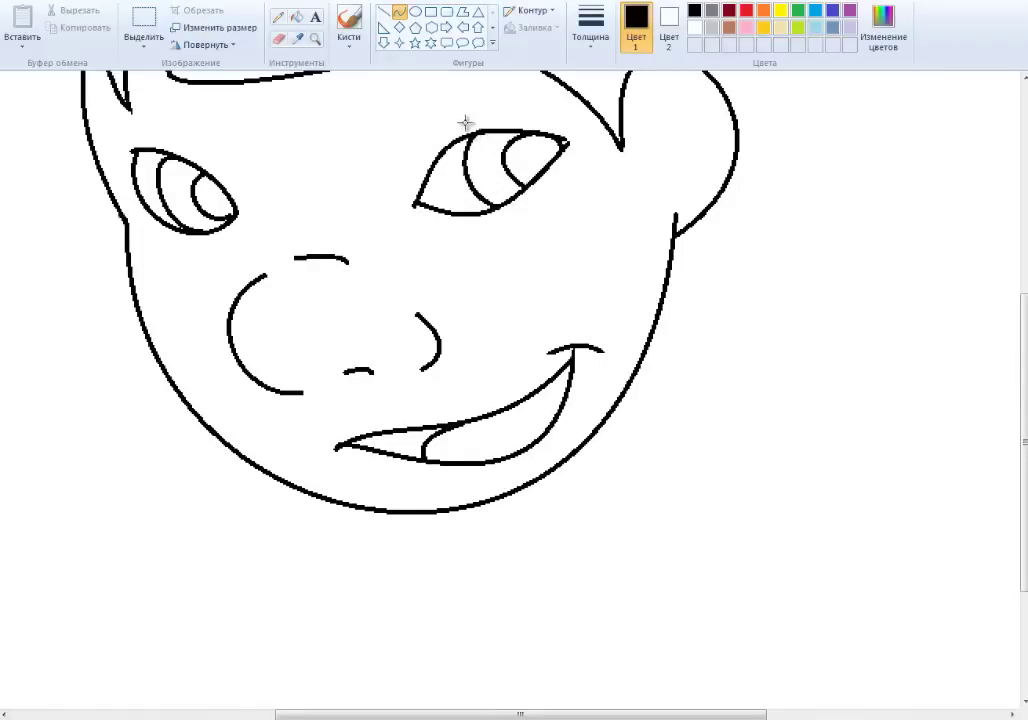
# Redraw the left fringe lock's outer curve and the left temple curve
pyautogui.scroll(-2, 392, 268)
pyautogui.scroll(3, 303, 133)
pyautogui.hotkey('ctrl', 'z')
pyautogui.moveTo(335, 285)
pyautogui.mouseDown()
pyautogui.moveTo(400, 122)
pyautogui.moveTo(442, 97)
pyautogui.mouseUp()
pyautogui.moveTo(385, 190); pyautogui.dragTo(356, 133)
pyautogui.moveTo(356, 508); pyautogui.dragTo(340, 298)
pyautogui.moveTo(345, 400); pyautogui.dragTo(317, 349)
# Select the separate nose lines one by one and shift them slightly up and to the left
pyautogui.click(315, 38)
pyautogui.rightClick(717, 243)
pyautogui.rightClick(717, 243)
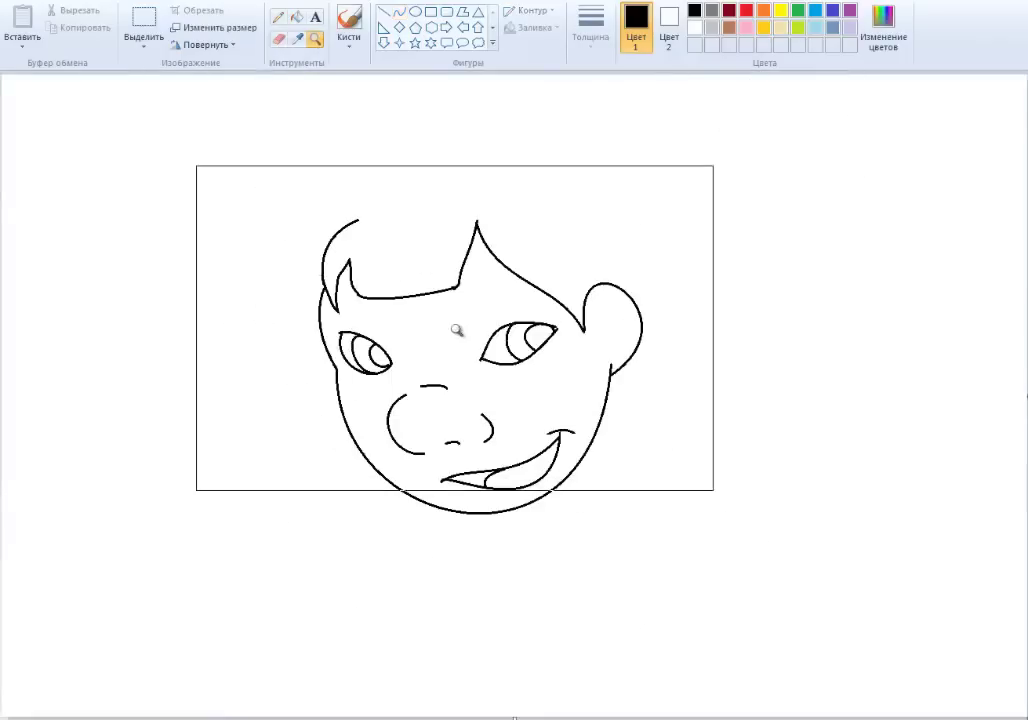
pyautogui.click(433, 332)
pyautogui.click(145, 28)
pyautogui.moveTo(502, 420); pyautogui.dragTo(491, 420)
pyautogui.moveTo(351, 445); pyautogui.dragTo(351, 438)
pyautogui.moveTo(413, 364); pyautogui.dragTo(402, 369)
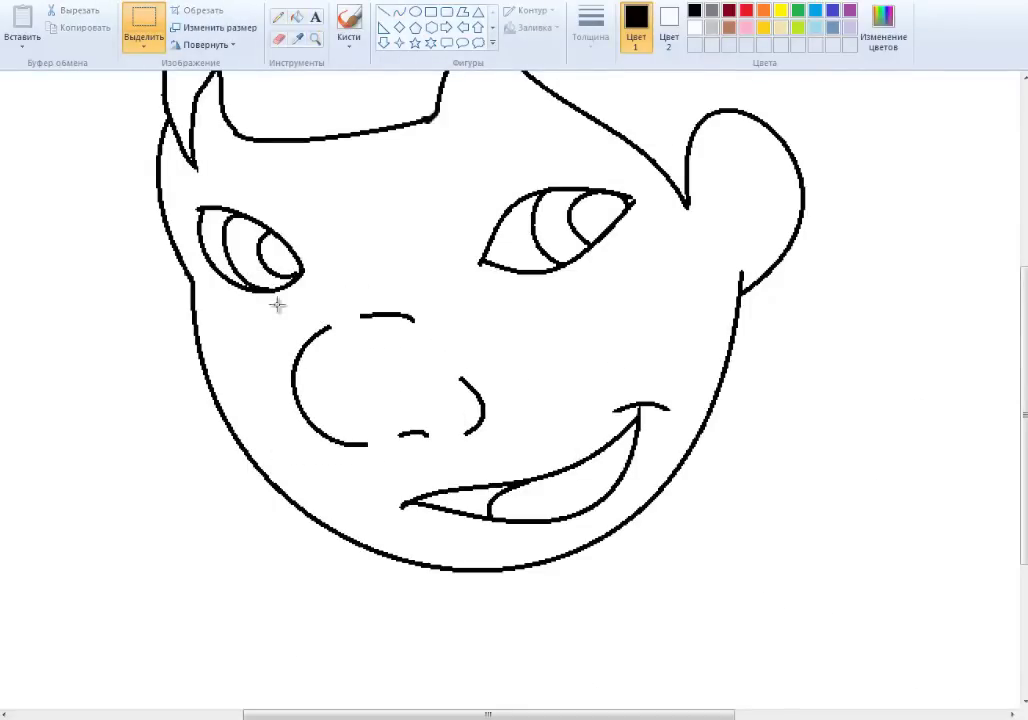
pyautogui.moveTo(459, 335); pyautogui.dragTo(449, 325)
# Draw a small S-shaped curve inside the ear
pyautogui.click(315, 38)
pyautogui.rightClick(236, 232)
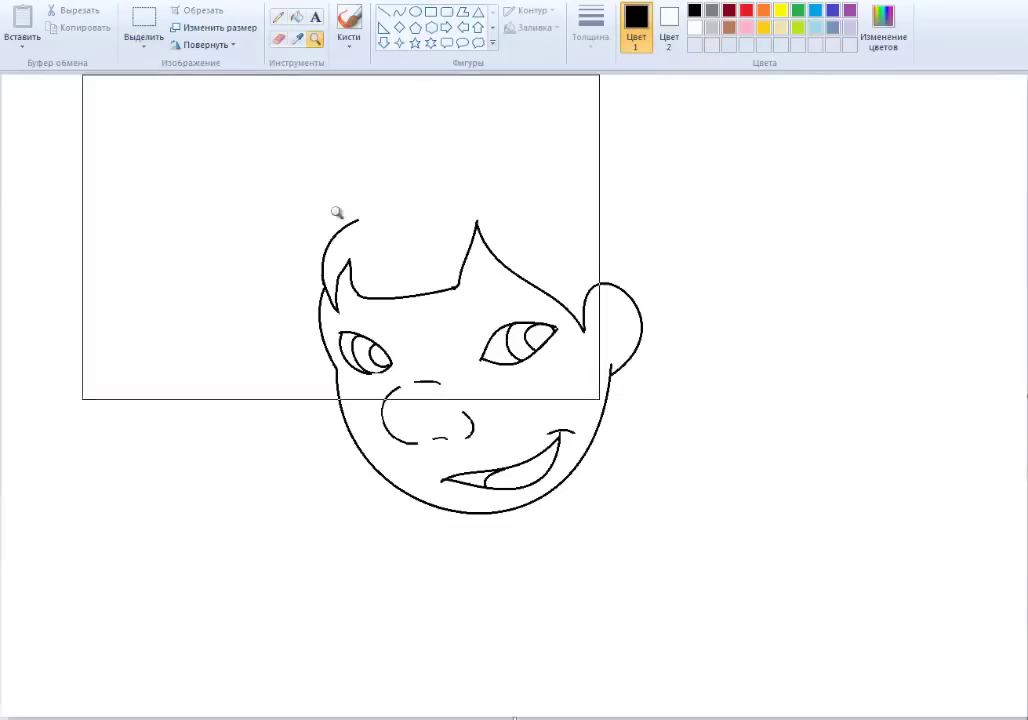
pyautogui.click(679, 309)
pyautogui.click(399, 11)
pyautogui.moveTo(385, 350); pyautogui.dragTo(378, 440)
pyautogui.moveTo(422, 393); pyautogui.dragTo(385, 395)
# Set a thicker line width and draw the left side of the neck and the right neck-and-shoulder curve
pyautogui.scroll(-1, 422, 393)
pyautogui.click(590, 25)
pyautogui.click(622, 132)
pyautogui.moveTo(428, 505); pyautogui.dragTo(433, 562)
pyautogui.moveTo(550, 500); pyautogui.dragTo(710, 602)
pyautogui.moveTo(546, 530); pyautogui.dragTo(548, 545)
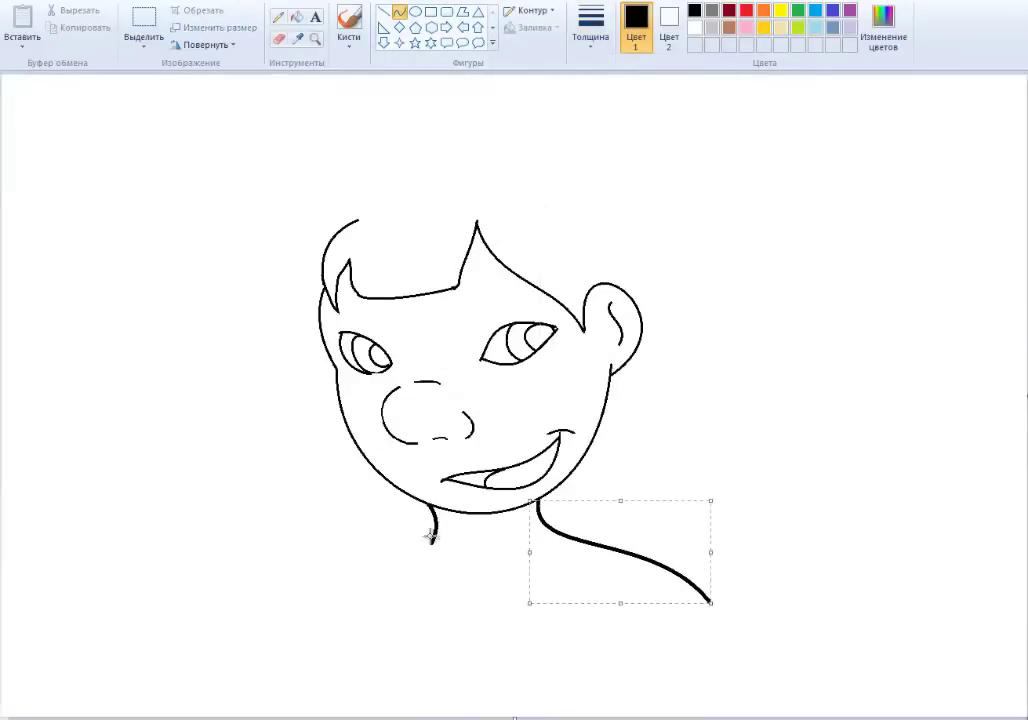
# Draw the left shoulder curve and a wide rounded neckline between the shoulders
pyautogui.hotkey('ctrl', 'z')
pyautogui.moveTo(329, 594); pyautogui.dragTo(296, 503)
pyautogui.click(356, 528)
pyautogui.moveTo(400, 547); pyautogui.dragTo(652, 562)
pyautogui.moveTo(333, 587); pyautogui.dragTo(380, 615)
pyautogui.moveTo(578, 523); pyautogui.dragTo(560, 545)
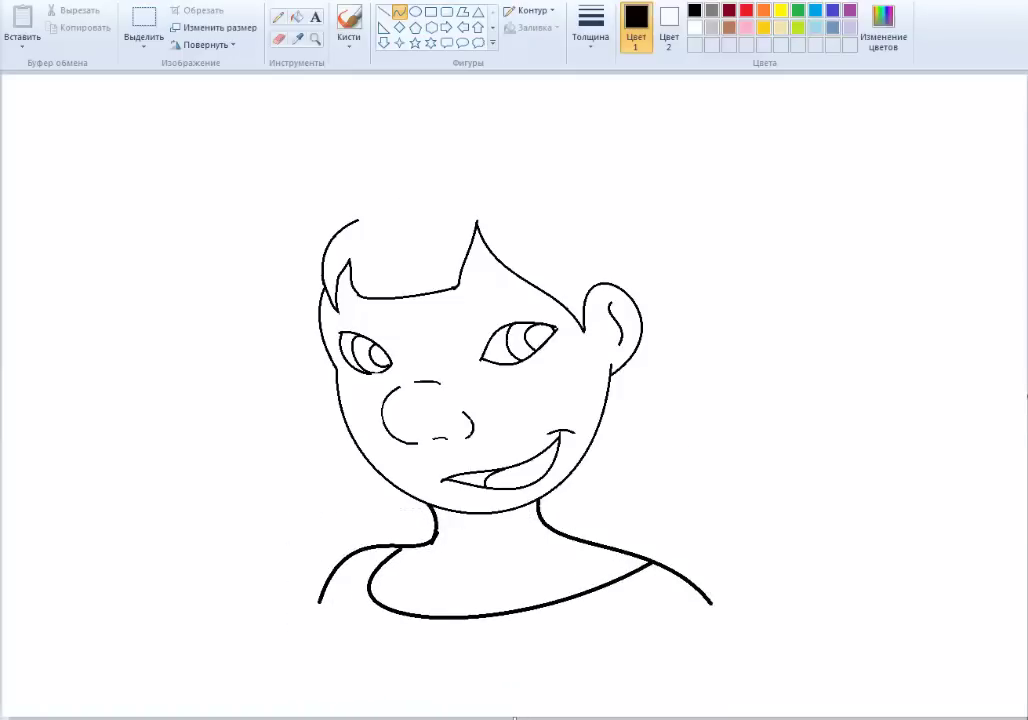
# Erase the left fringe lock's outer line and the left temple line, and redraw both as smoother curves
pyautogui.scroll(2, 314, 110)
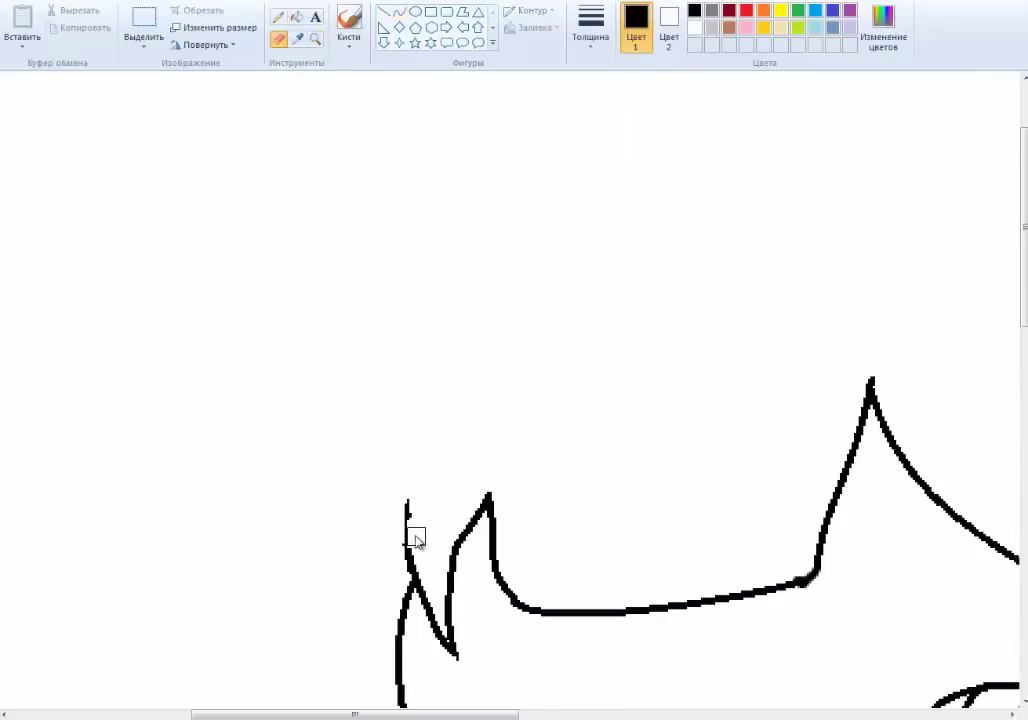
pyautogui.scroll(-5, 431, 441)
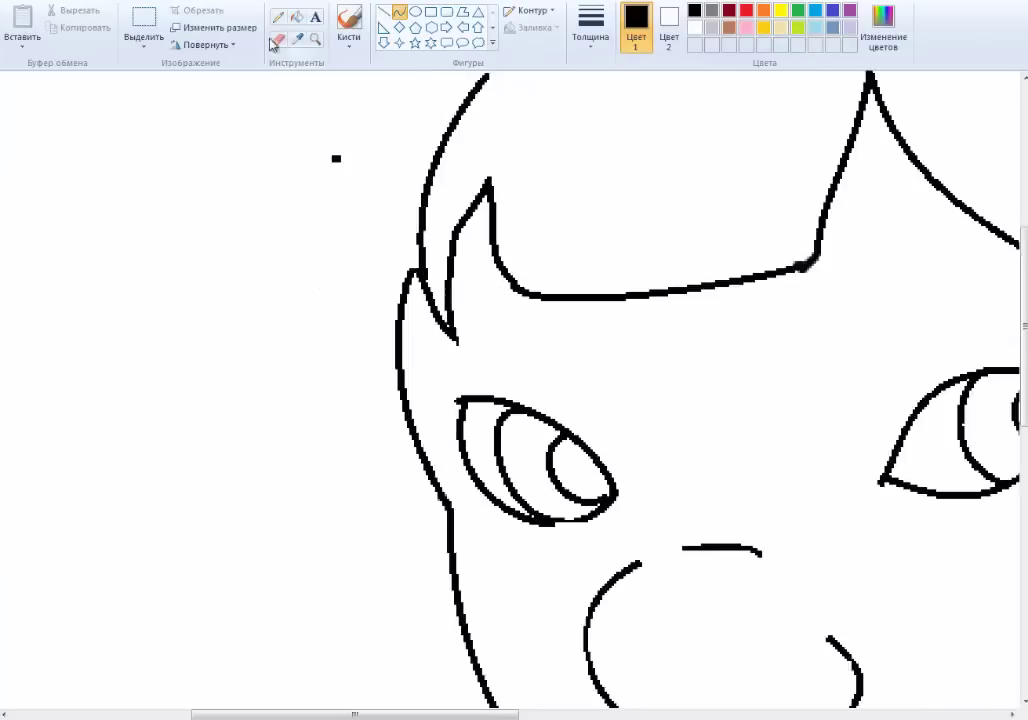
pyautogui.moveTo(402, 300); pyautogui.dragTo(452, 512)
pyautogui.click(399, 11)
pyautogui.moveTo(421, 290); pyautogui.dragTo(452, 512)
pyautogui.moveTo(440, 400); pyautogui.dragTo(414, 400)
# Erase the stray line end where the left temple meets the fringe lock
pyautogui.click(315, 38)
pyautogui.rightClick(574, 378)
pyautogui.click(523, 328)
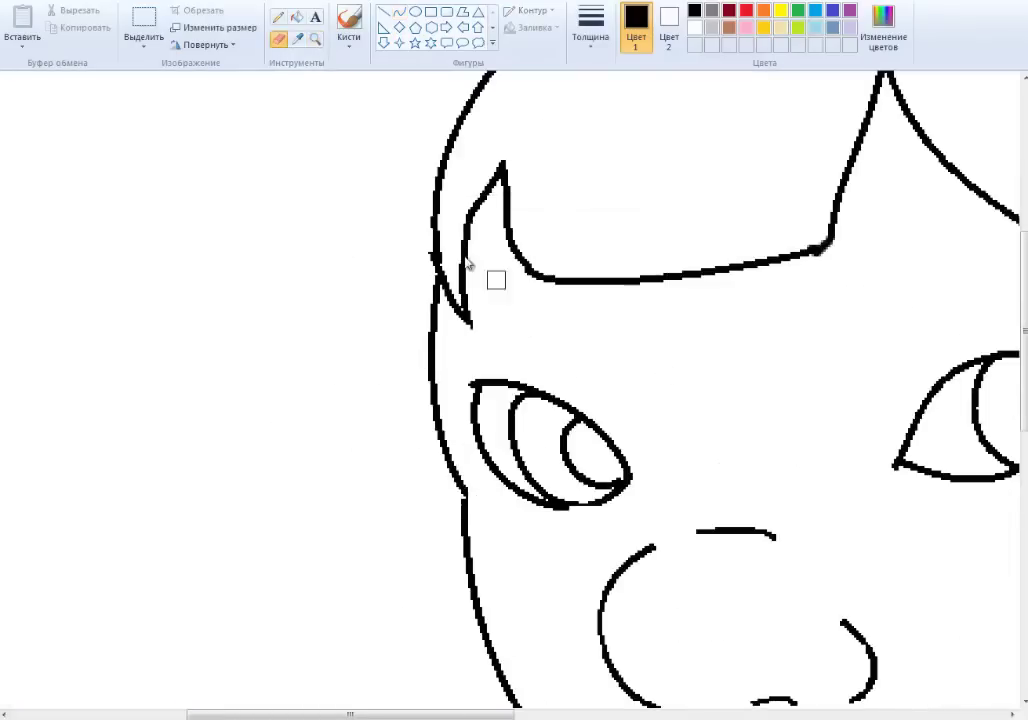
pyautogui.click(315, 38)
pyautogui.rightClick(452, 74)
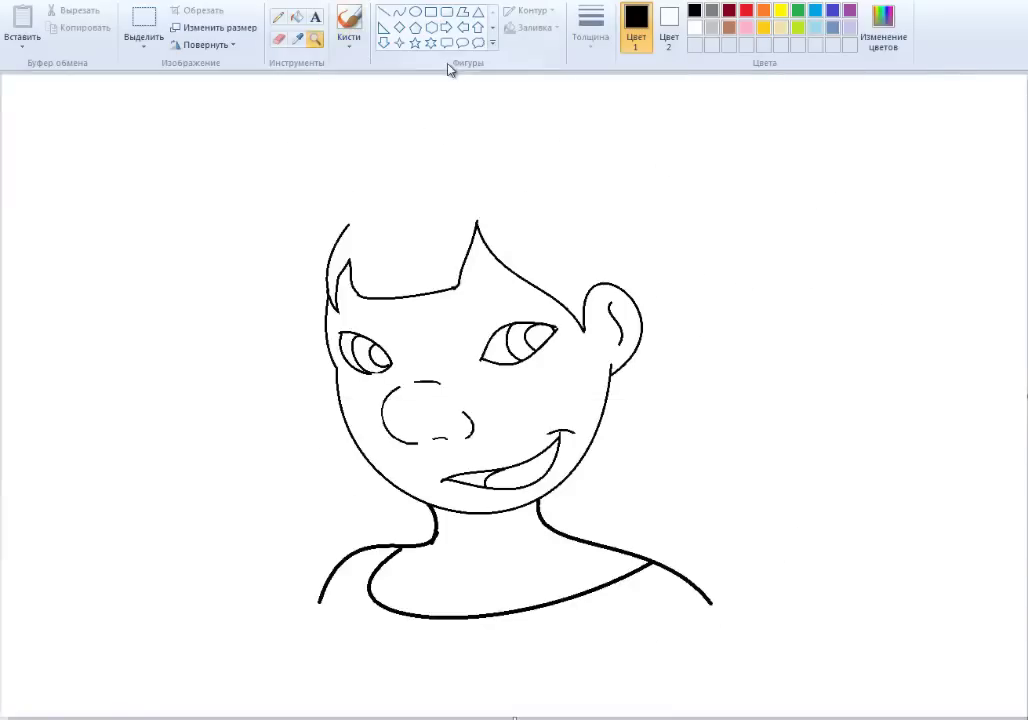
pyautogui.click(399, 11)
pyautogui.moveTo(300, 405)
pyautogui.mouseDown()
pyautogui.moveTo(712, 565)
pyautogui.moveTo(712, 603)
pyautogui.mouseUp()
pyautogui.moveTo(506, 505)
pyautogui.mouseDown()
pyautogui.moveTo(516, 493)
pyautogui.moveTo(250, 200)
pyautogui.mouseUp()
pyautogui.moveTo(640, 470); pyautogui.dragTo(770, 390)
pyautogui.hotkey('ctrl', 'z')
pyautogui.moveTo(307, 394); pyautogui.dragTo(684, 218)
pyautogui.moveTo(290, 320)
pyautogui.mouseDown()
pyautogui.moveTo(168, 239)
pyautogui.moveTo(200, 260)
pyautogui.mouseUp()
pyautogui.moveTo(480, 190); pyautogui.dragTo(522, 52)
pyautogui.hotkey('ctrl', 'z')
# Draw a large rounded hair outline arching over the head from the left cheek to above the ear
pyautogui.moveTo(315, 406); pyautogui.dragTo(676, 252)
pyautogui.moveTo(290, 320)
pyautogui.mouseDown()
pyautogui.moveTo(181, 163)
pyautogui.moveTo(240, 150)
pyautogui.mouseUp()
pyautogui.moveTo(480, 180); pyautogui.dragTo(520, 150)
pyautogui.moveTo(567, 325); pyautogui.dragTo(567, 317)
# Draw long hair sides falling to both shoulders and an inner strand below the ear
pyautogui.moveTo(677, 246); pyautogui.dragTo(707, 588)
pyautogui.moveTo(695, 430); pyautogui.dragTo(620, 450)
pyautogui.moveTo(700, 290); pyautogui.dragTo(686, 306)
pyautogui.moveTo(313, 402); pyautogui.dragTo(318, 600)
pyautogui.moveTo(315, 500); pyautogui.dragTo(293, 556)
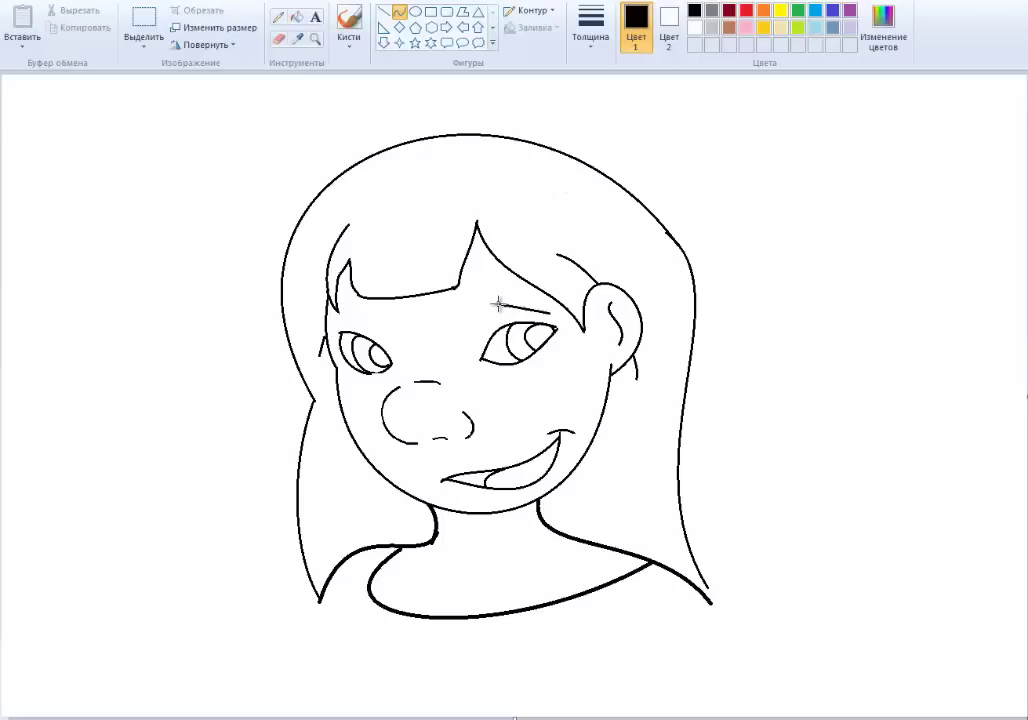
pyautogui.moveTo(643, 431); pyautogui.dragTo(607, 501)
# Connect the right hair tip to the end of the shoulder line with the Brush
pyautogui.click(727, 518)
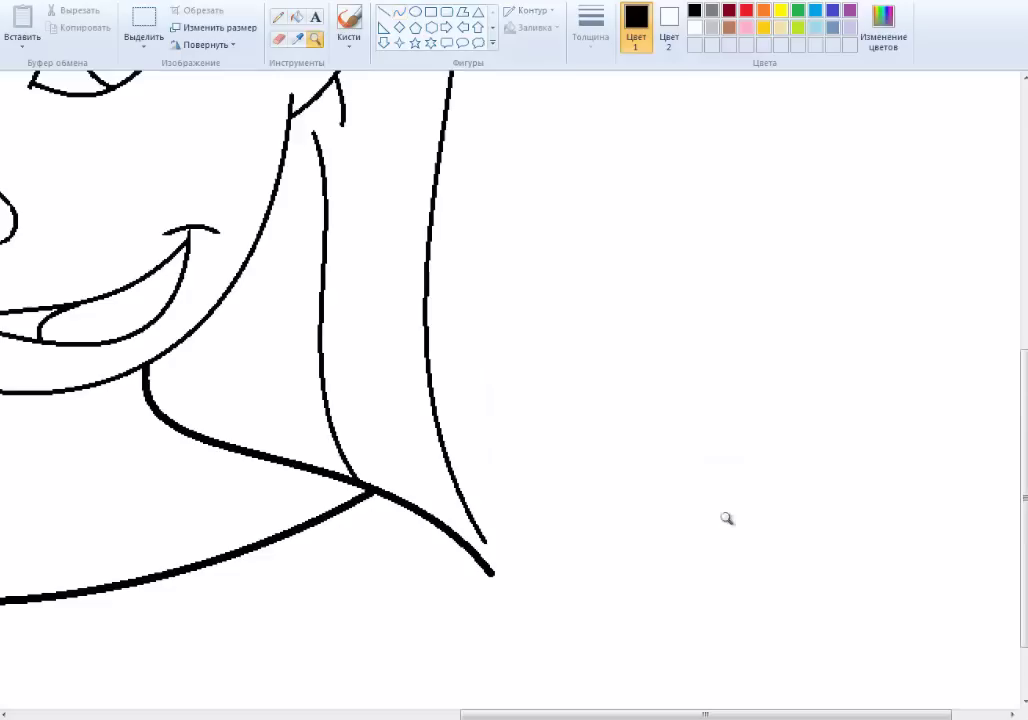
pyautogui.scroll(5, 400, 190)
pyautogui.hscroll(-5, 400, 190)
pyautogui.scroll(-6, 400, 190)
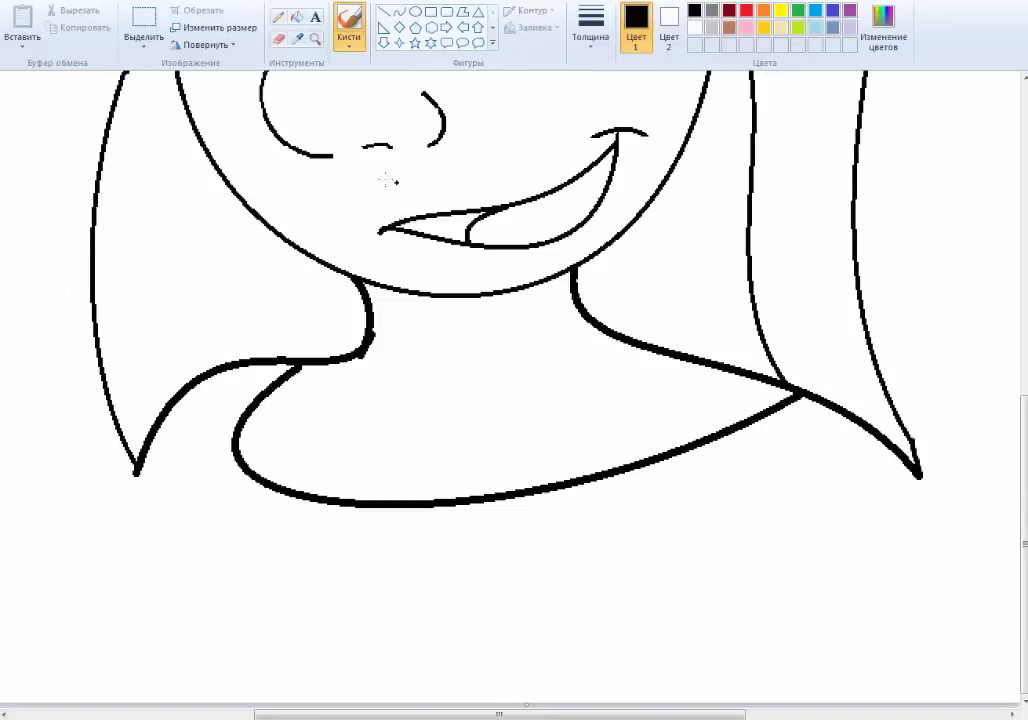
pyautogui.rightClick(400, 190)
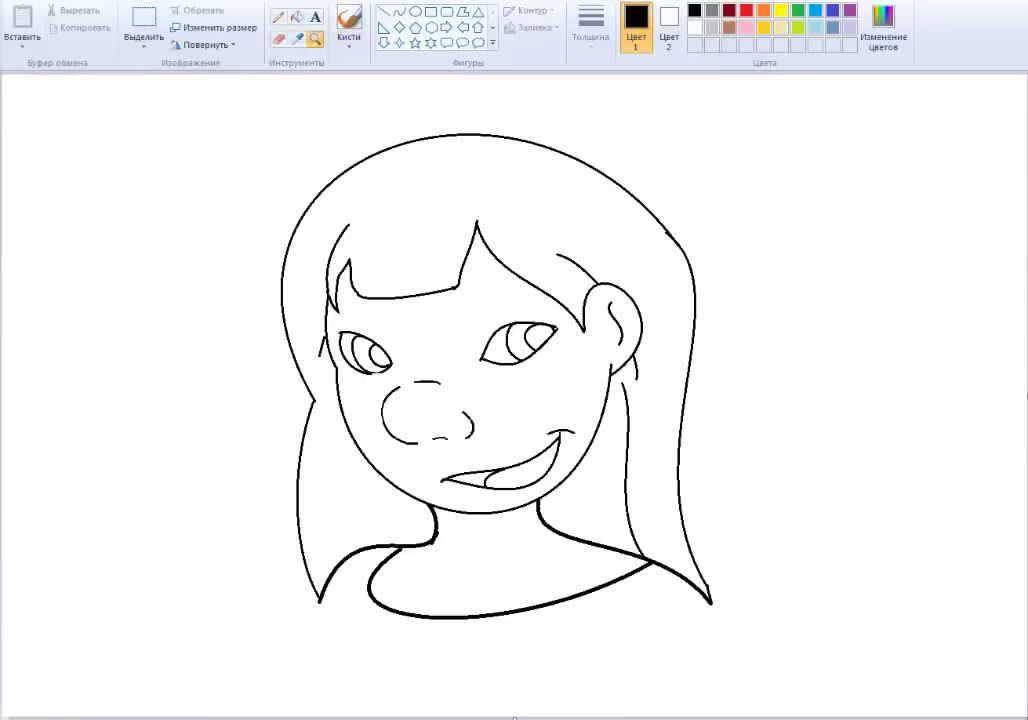
# Mix custom brown and beige tones, then fill the irises brown and the face and ear light beige
pyautogui.click(297, 40)
pyautogui.click(728, 27)
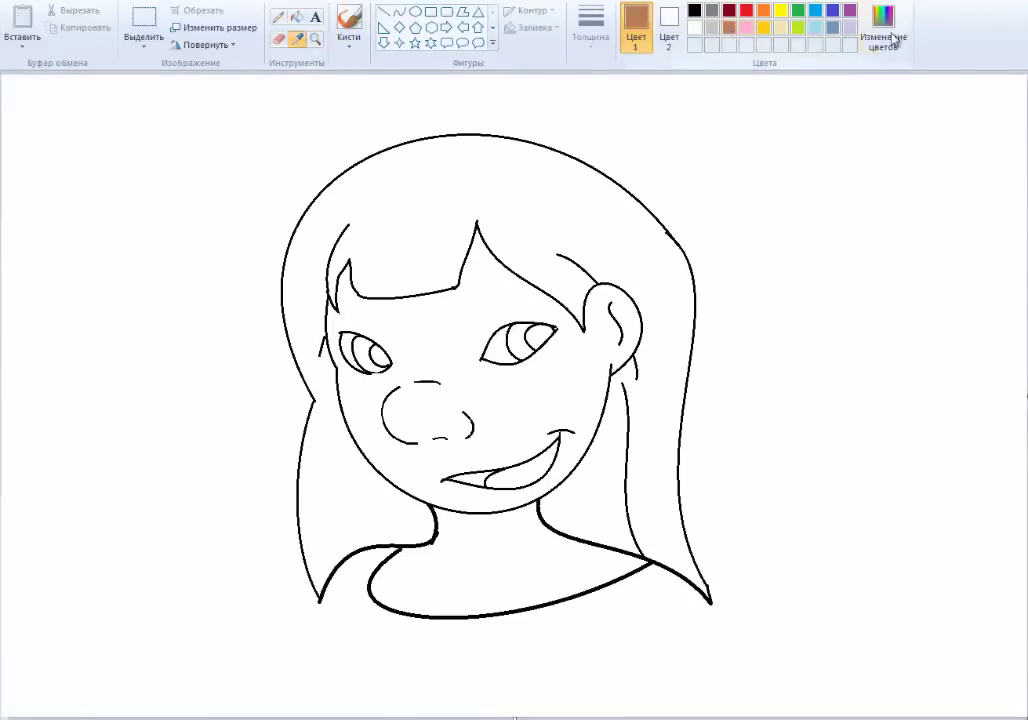
pyautogui.click(883, 25)
pyautogui.click(523, 335)
pyautogui.click(677, 306)
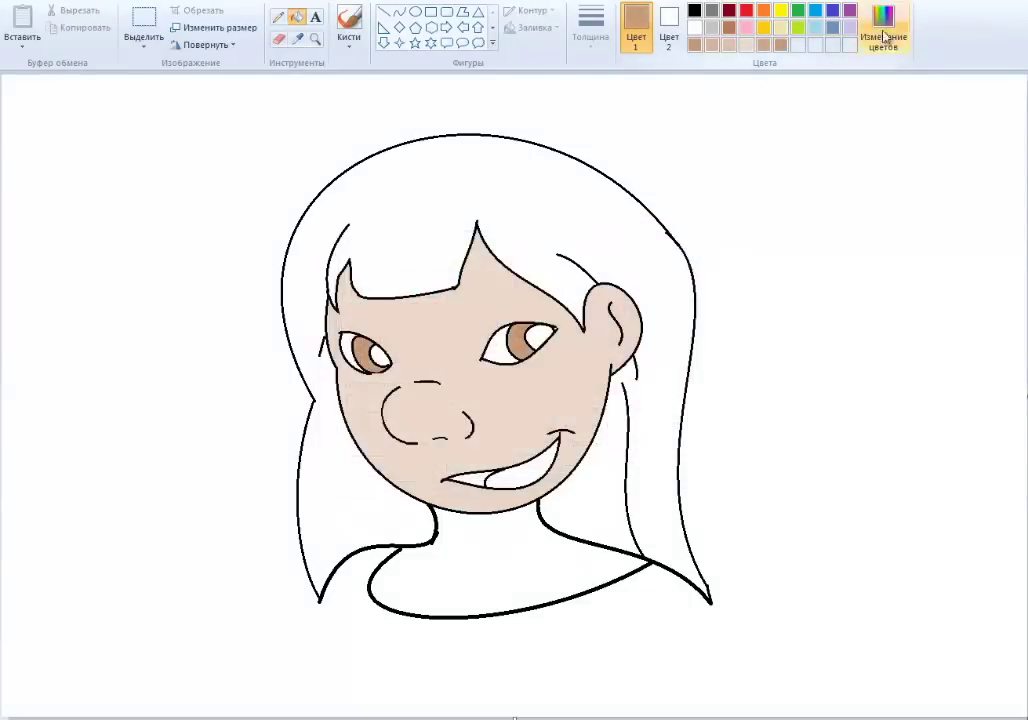
# Fill the pupils of both eyes black and paint a small white highlight in each eye
pyautogui.scroll(4, 482, 300)
pyautogui.click(694, 10)
pyautogui.hscroll(8, 523, 232)
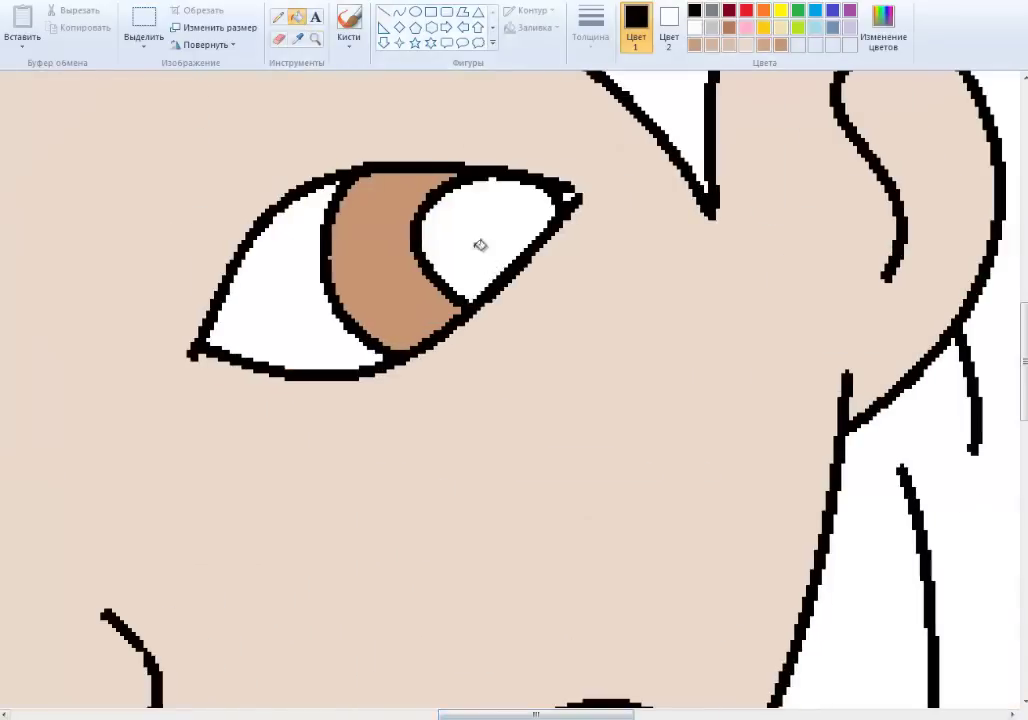
pyautogui.click(480, 247)
pyautogui.click(349, 20)
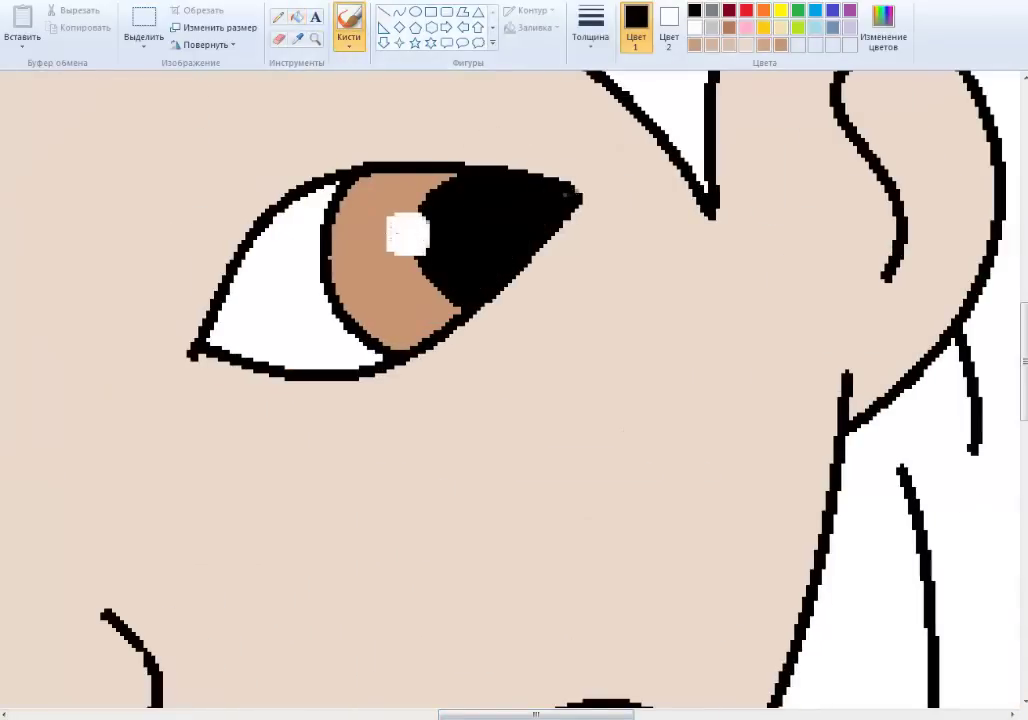
pyautogui.hscroll(-10, 500, 390)
pyautogui.click(315, 38)
pyautogui.rightClick(551, 225)
pyautogui.scroll(3, 551, 225)
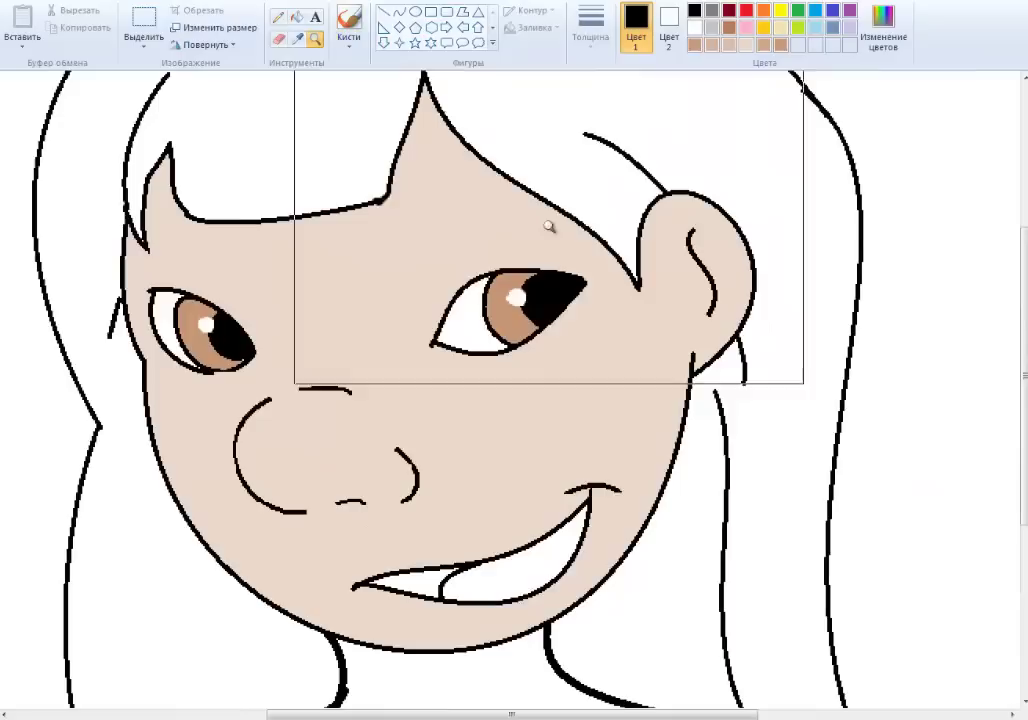
# Mix a custom red of 199, 67, 67 and fill the left section of the mouth with it
pyautogui.click(746, 10)
pyautogui.click(883, 25)
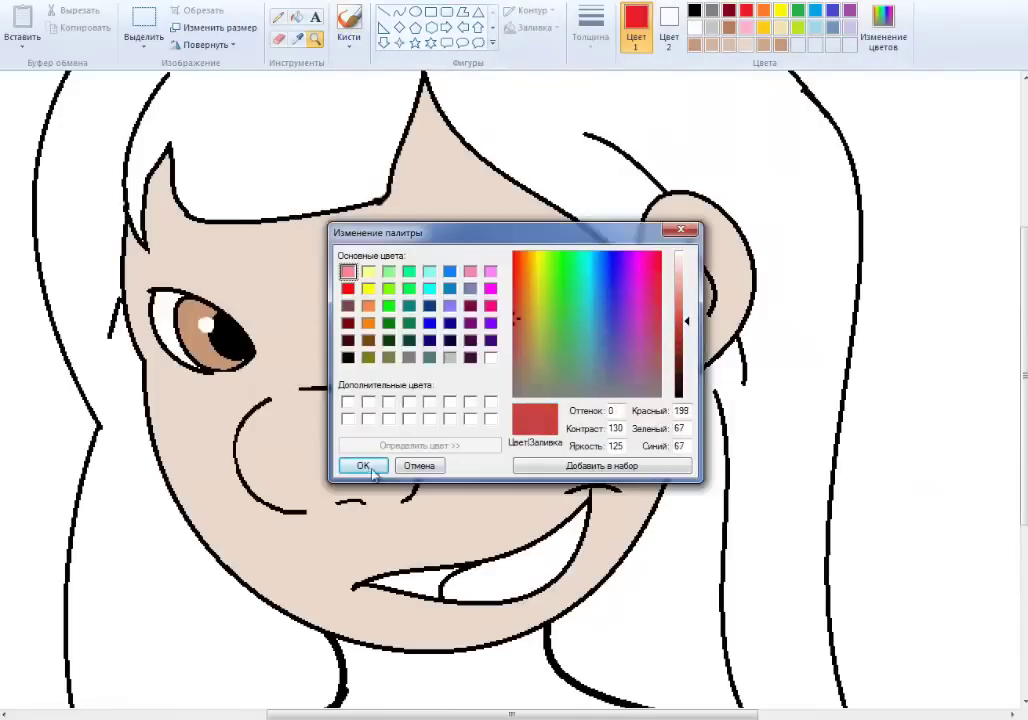
pyautogui.click(386, 467)
pyautogui.click(297, 17)
pyautogui.click(420, 585)
# Lighten the custom red to pink and fill the tongue area of the mouth
pyautogui.click(883, 25)
pyautogui.click(679, 295)
pyautogui.click(363, 466)
pyautogui.click(540, 560)
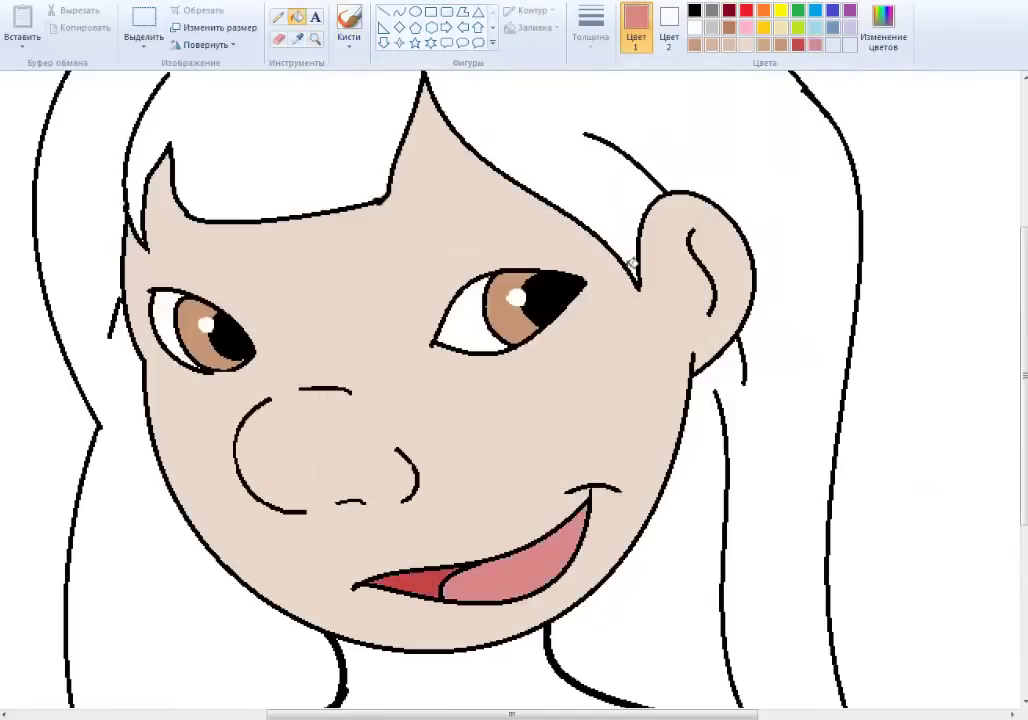
# Mix a custom blue, darken it to navy and fill the hair with it
pyautogui.hscroll(-3, 633, 262)
pyautogui.scroll(3, 535, 397)
pyautogui.click(880, 30)
pyautogui.click(619, 294)
pyautogui.moveTo(619, 294)
pyautogui.mouseDown()
pyautogui.moveTo(620, 268)
pyautogui.moveTo(610, 319)
pyautogui.moveTo(607, 284)
pyautogui.mouseUp()
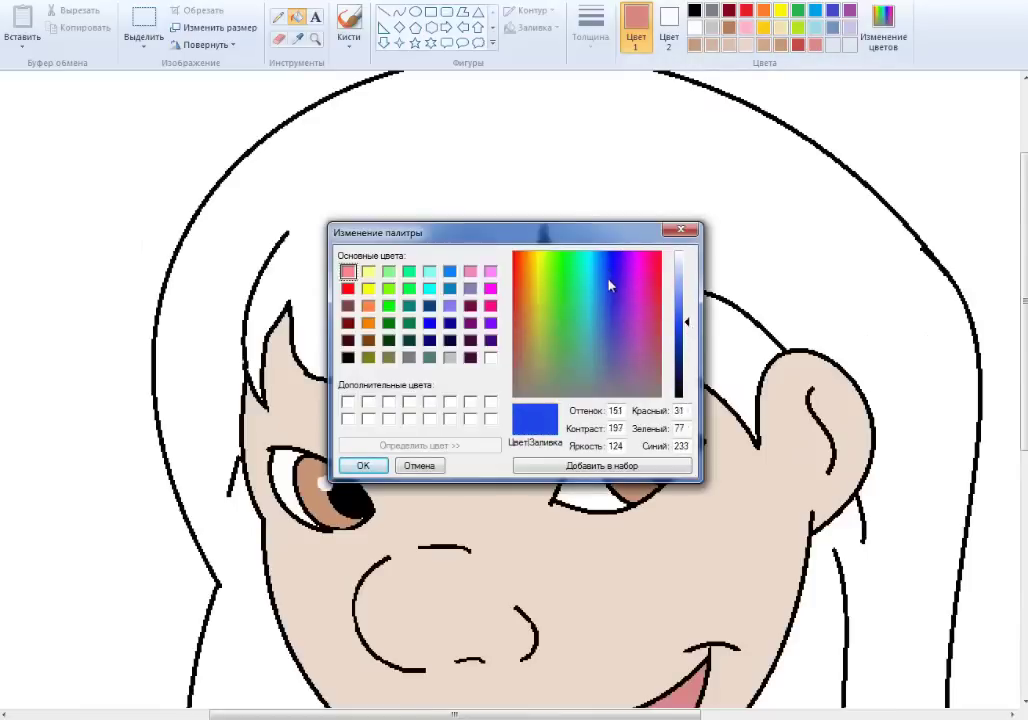
pyautogui.click(363, 466)
pyautogui.click(395, 238)
pyautogui.click(883, 25)
pyautogui.moveTo(686, 321); pyautogui.dragTo(686, 367)
pyautogui.click(363, 466)
pyautogui.click(395, 238)
pyautogui.scroll(-3, 500, 350)
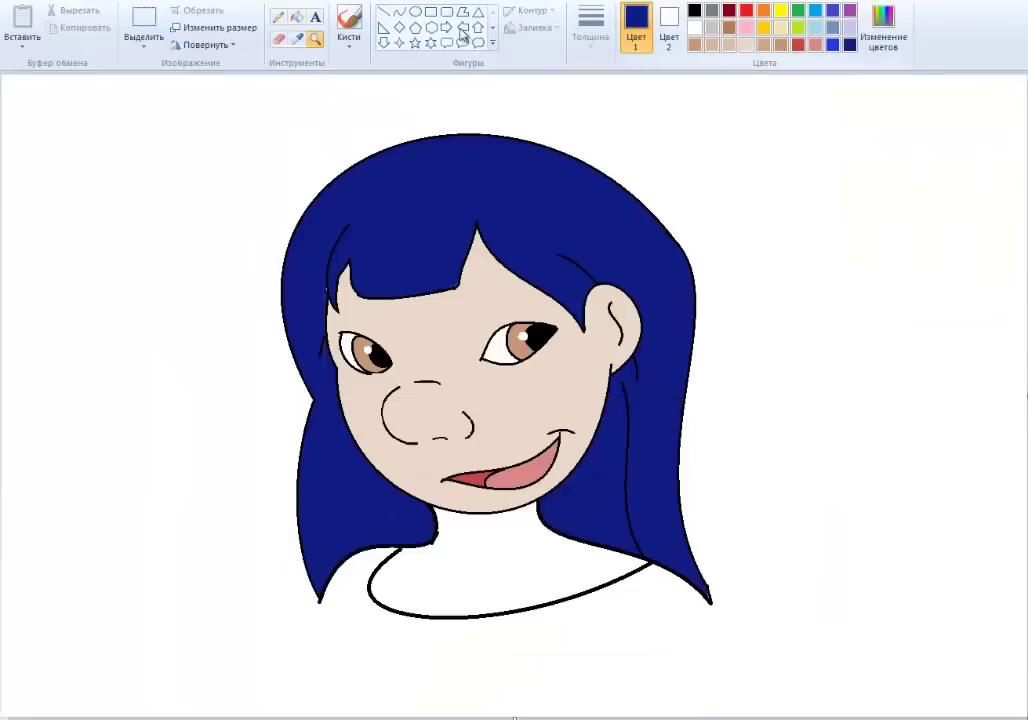
# Darken the navy further and refill the hair with the new shade
pyautogui.click(883, 25)
pyautogui.click(360, 465)
pyautogui.click(462, 240)
pyautogui.scroll(-3, 514, 400)
pyautogui.rightClick(352, 237)
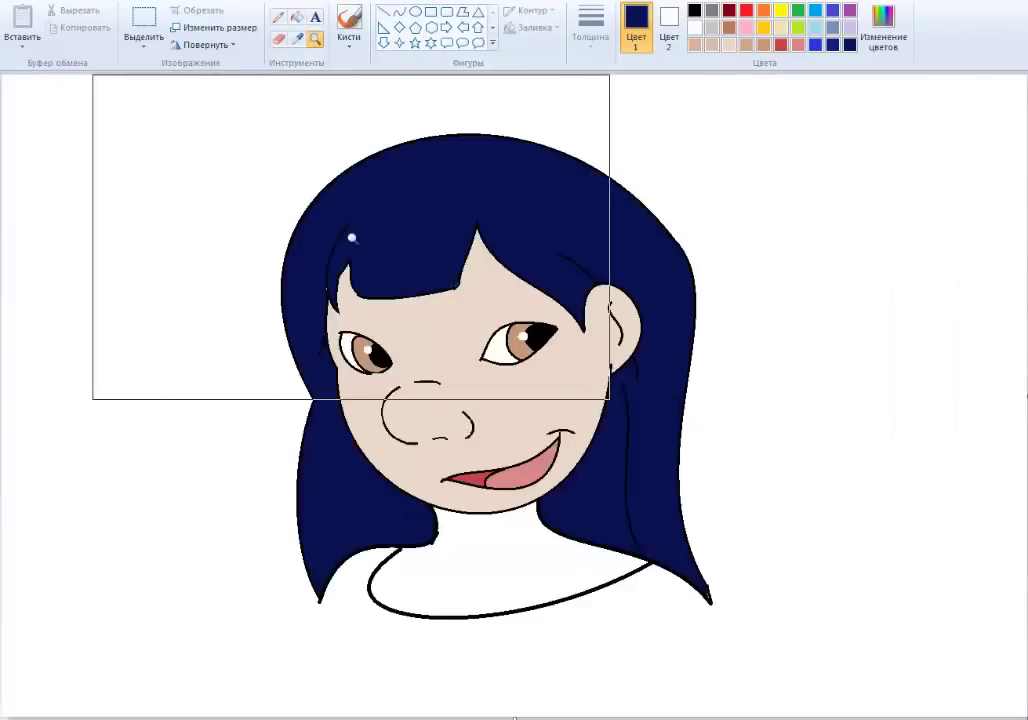
# Lighten the hair colour to violet-blue and outline a slim curved highlight along the strand above the fringe's outer tip, using the thinnest line
pyautogui.click(883, 25)
pyautogui.moveTo(688, 298); pyautogui.dragTo(688, 285)
pyautogui.click(360, 465)
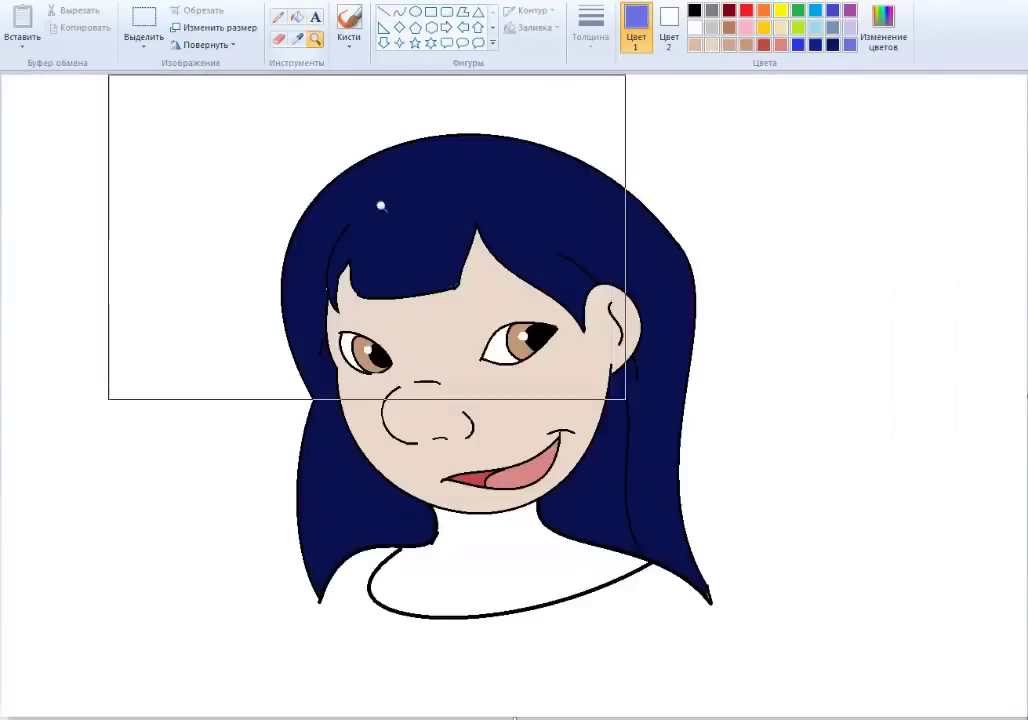
pyautogui.click(376, 234)
pyautogui.click(399, 14)
pyautogui.click(591, 25)
pyautogui.click(592, 78)
pyautogui.moveTo(528, 260); pyautogui.dragTo(455, 353)
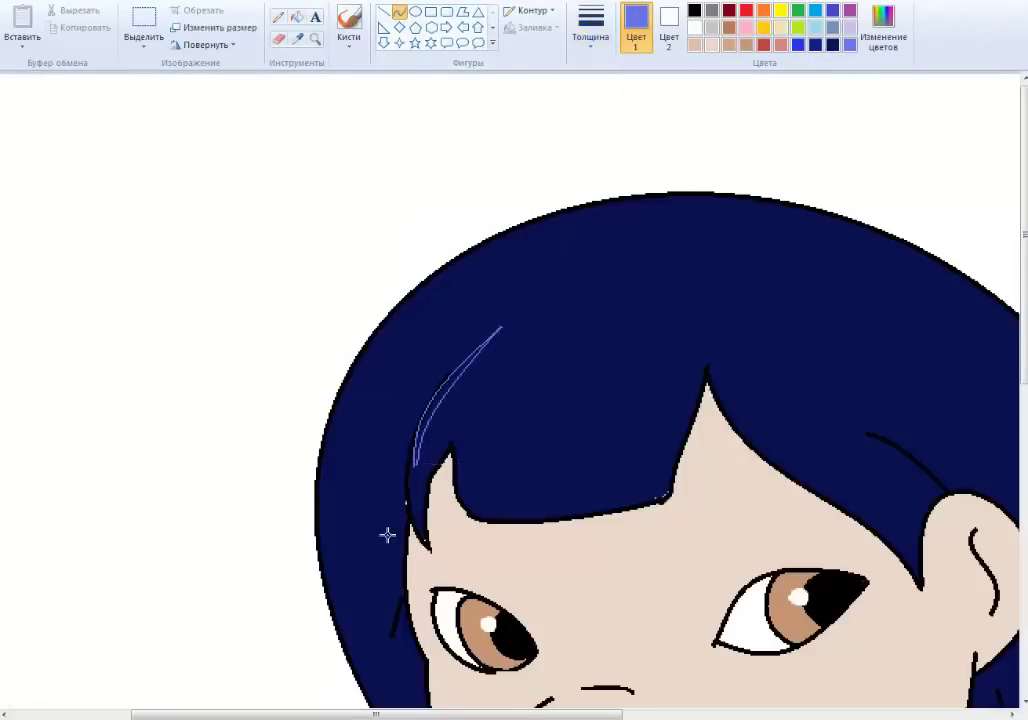
# Paint the inside of the outlined highlight above the fringe solid violet-blue with the brush
pyautogui.scroll(-3, 395, 465)
pyautogui.click(480, 305)
pyautogui.click(349, 25)
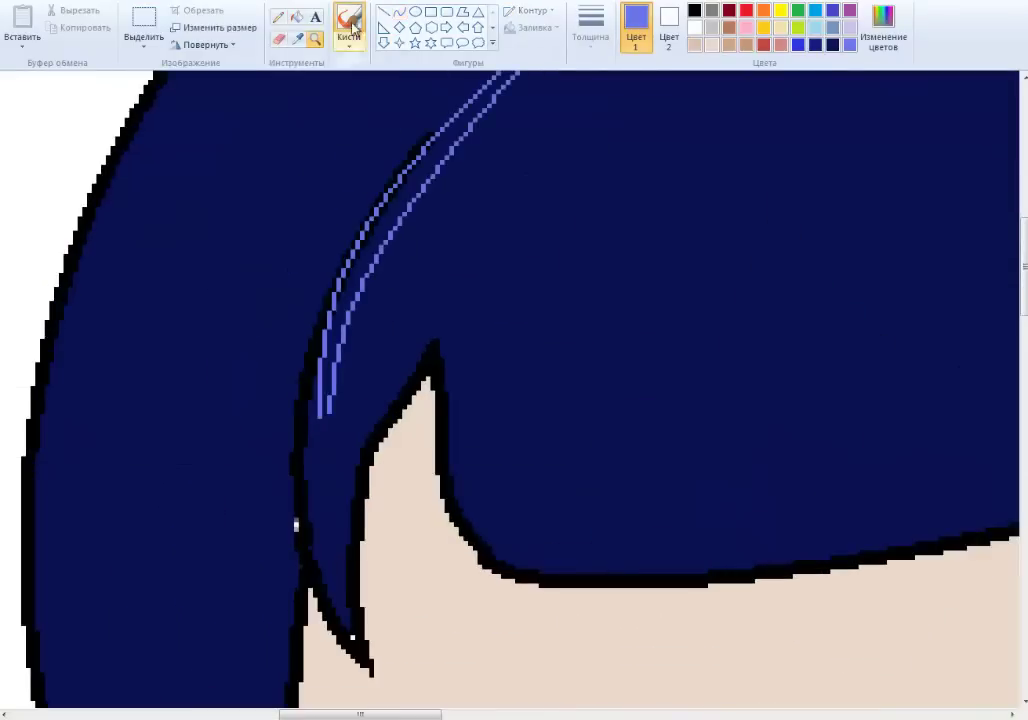
pyautogui.scroll(3, 514, 390)
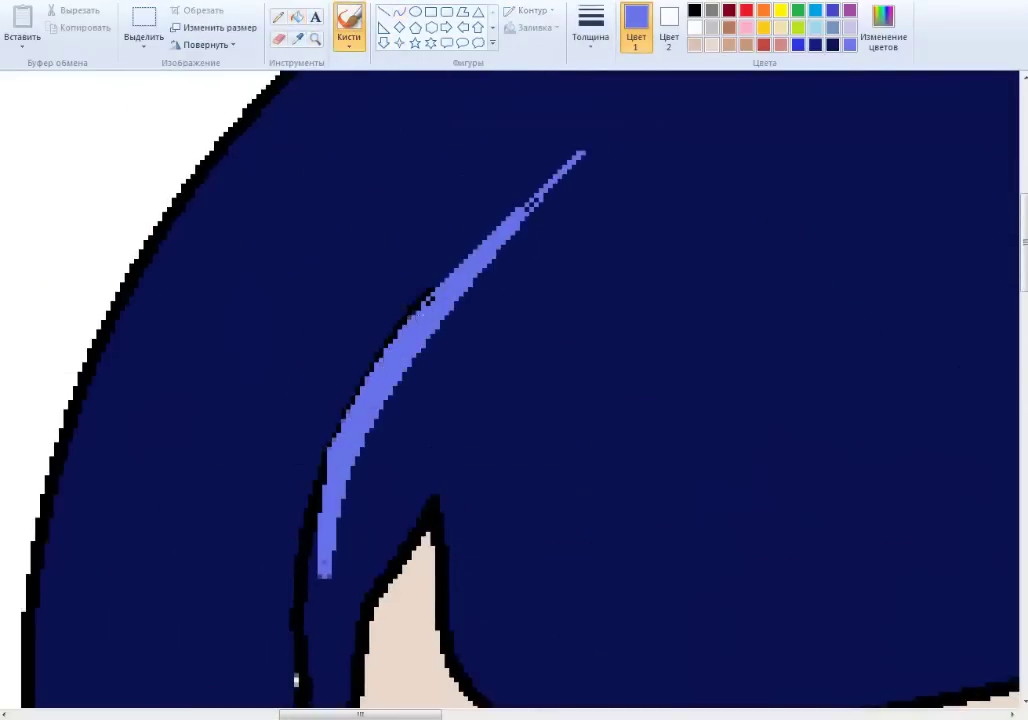
# Brush violet-blue over the short hair strands beside the left eye and below the ear
pyautogui.scroll(-10, 533, 205)
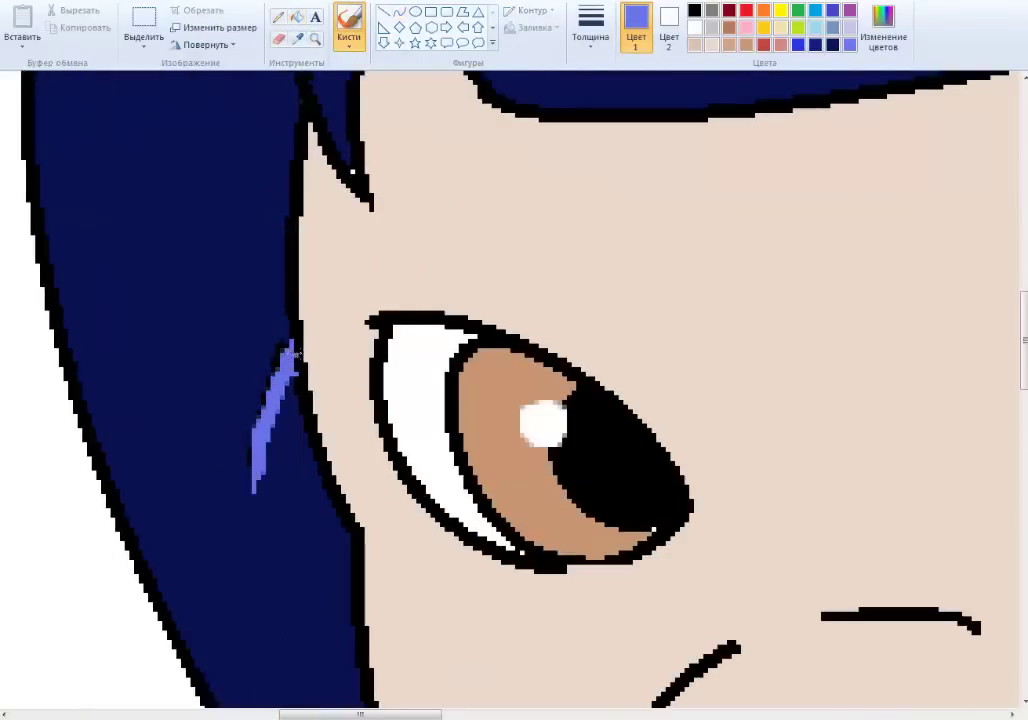
pyautogui.hscroll(10, 521, 564)
pyautogui.moveTo(474, 472); pyautogui.dragTo(500, 595)
# Trace the curved strand above the ear with the violet-blue Curve tool and thicken it into a tapered highlight
pyautogui.scroll(6, 106, 227)
pyautogui.click(399, 11)
pyautogui.moveTo(30, 161); pyautogui.dragTo(271, 344)
pyautogui.moveTo(150, 252); pyautogui.dragTo(161, 239)
pyautogui.click(591, 25)
pyautogui.click(622, 164)
pyautogui.click(315, 38)
pyautogui.rightClick(252, 291)
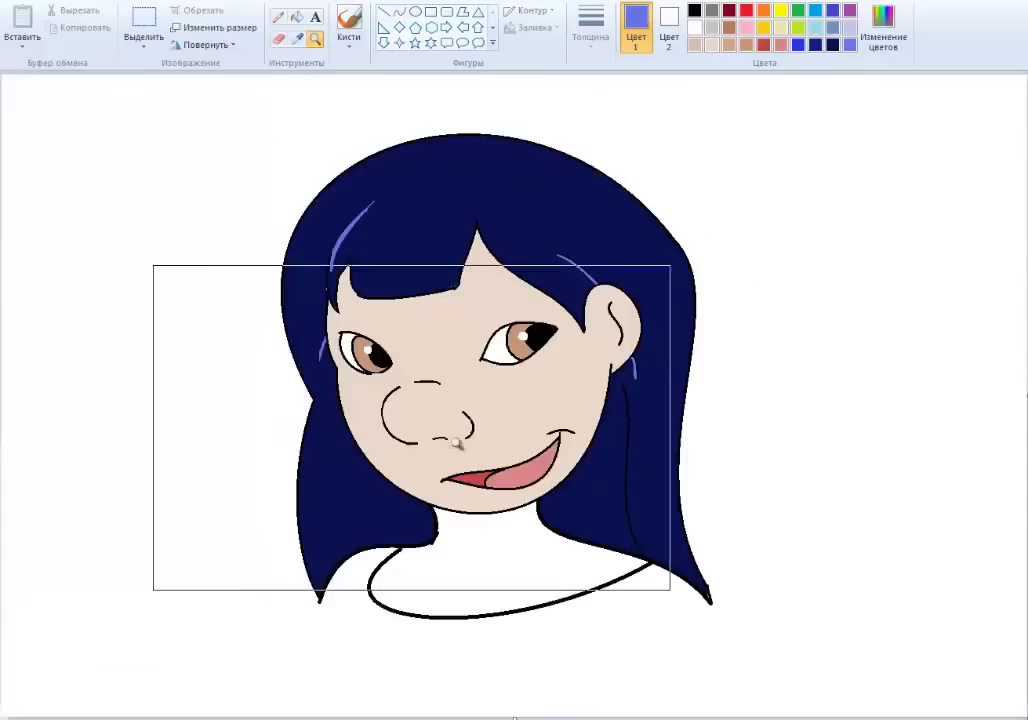
pyautogui.click(601, 285)
pyautogui.moveTo(301, 260); pyautogui.dragTo(459, 356)
# Outline a long tapered highlight along the hair strand below the ear with curves and fill it violet-blue
pyautogui.scroll(-5, 517, 300)
pyautogui.scroll(-2, 590, 300)
pyautogui.hscroll(1, 578, 351)
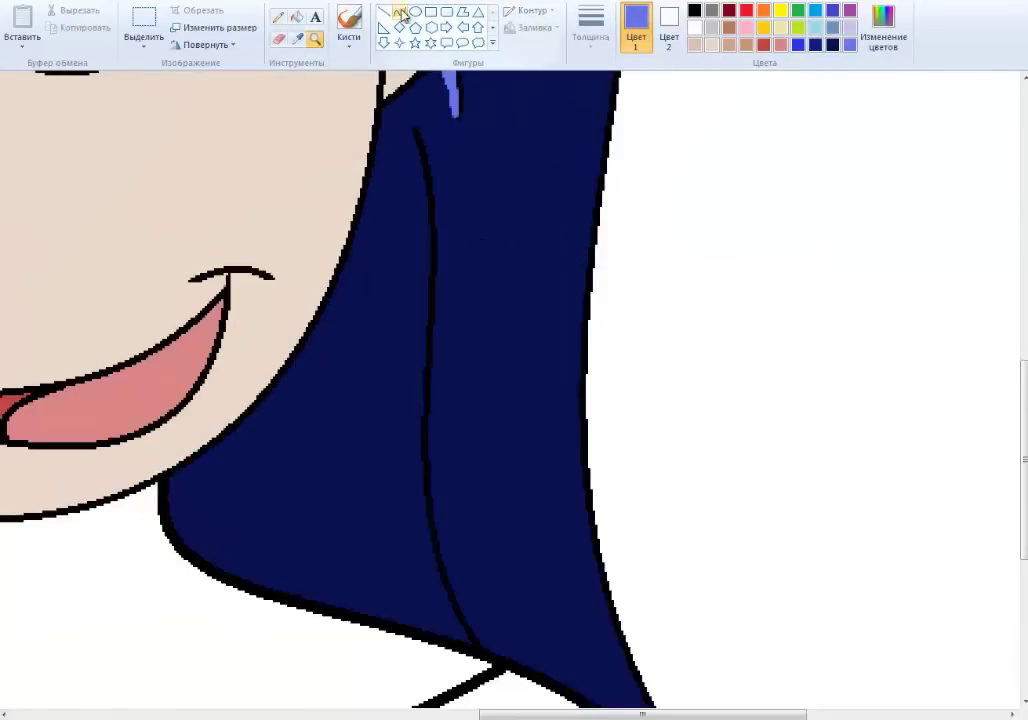
pyautogui.moveTo(414, 131)
pyautogui.mouseDown()
pyautogui.moveTo(470, 650)
pyautogui.moveTo(410, 126)
pyautogui.moveTo(399, 420)
pyautogui.moveTo(374, 465)
pyautogui.moveTo(483, 635)
pyautogui.mouseUp()
pyautogui.scroll(2, 350, 128)
pyautogui.click(297, 17)
pyautogui.click(297, 38)
pyautogui.click(363, 172)
pyautogui.rightClick(363, 172)
pyautogui.scroll(3, 367, 108)
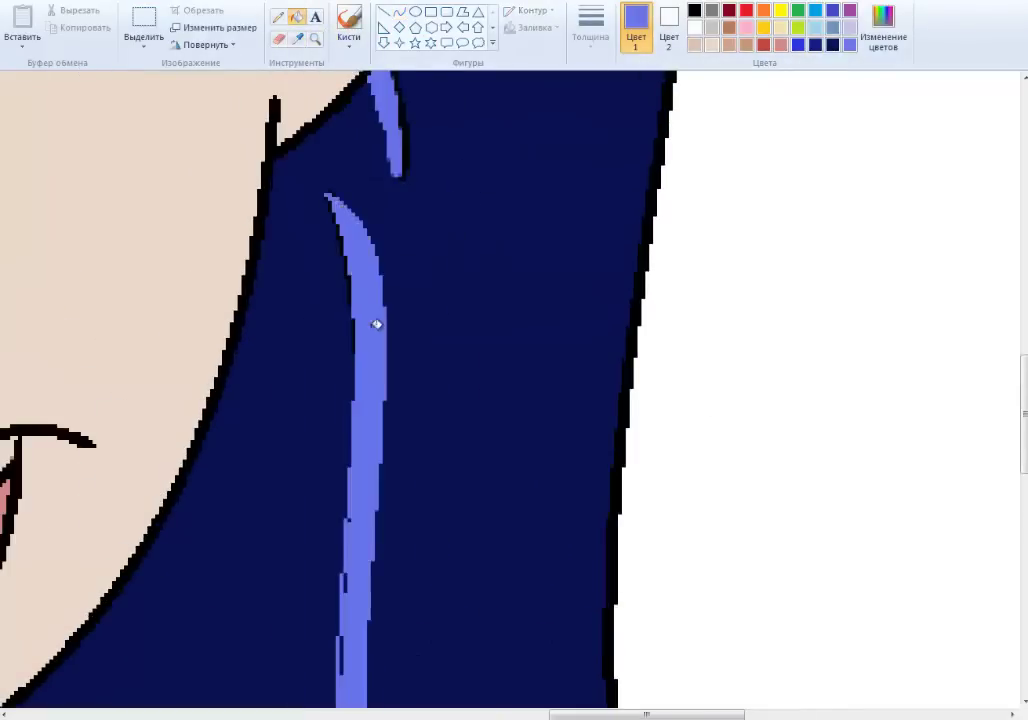
pyautogui.click(315, 38)
pyautogui.rightClick(289, 220)
pyautogui.rightClick(289, 220)
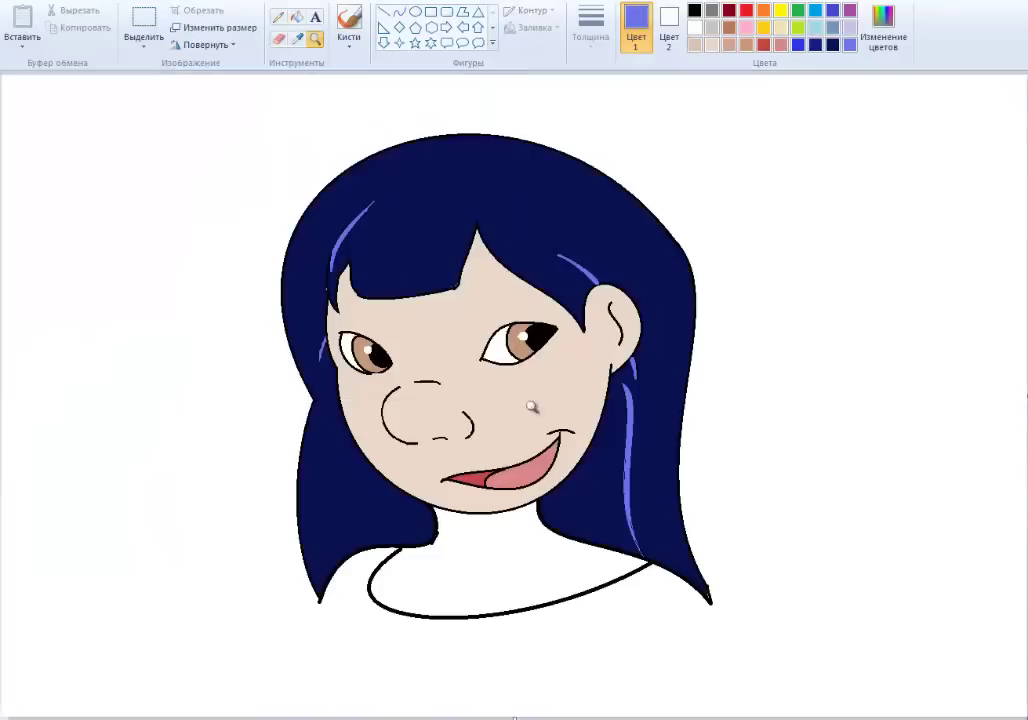
pyautogui.click(399, 12)
pyautogui.moveTo(907, 115); pyautogui.dragTo(202, 115)
pyautogui.moveTo(298, 601); pyautogui.dragTo(493, 436)
pyautogui.rightClick(493, 436)
pyautogui.moveTo(154, 246); pyautogui.dragTo(932, 347)
pyautogui.rightClick(932, 347)
# Draw a long thin downward-bowed curve across the canvas, passing through both lower hair tips to close the shirt's bottom edge
pyautogui.moveTo(103, 459); pyautogui.dragTo(1026, 430)
pyautogui.moveTo(490, 440)
pyautogui.mouseDown()
pyautogui.moveTo(491, 589)
pyautogui.moveTo(432, 708)
pyautogui.moveTo(488, 703)
pyautogui.mouseUp()
pyautogui.click(312, 40)
pyautogui.click(350, 590)
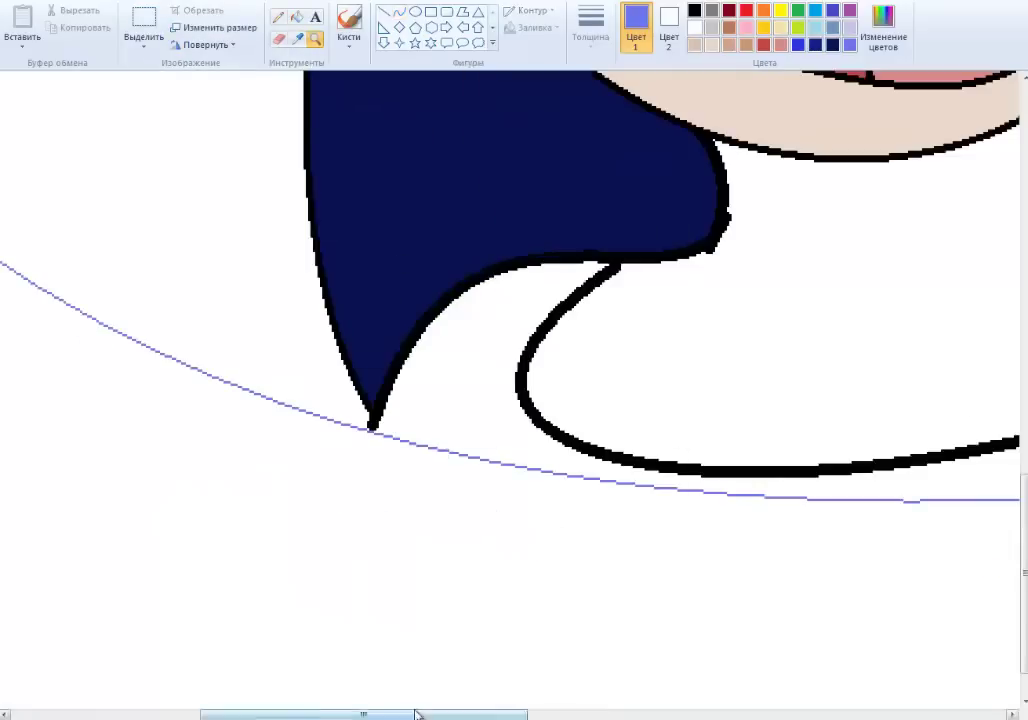
pyautogui.hscroll(10, 783, 413)
pyautogui.moveTo(615, 712); pyautogui.dragTo(508, 712)
# Mix a custom bright pink and fill the shirt area around the neckline with it
pyautogui.click(882, 25)
pyautogui.click(640, 337)
pyautogui.click(356, 464)
pyautogui.click(297, 17)
pyautogui.click(153, 305)
pyautogui.click(315, 38)
pyautogui.rightClick(404, 156)
# Sample the beige of the face, mix darker skin tones from it, and fill the face, ear and neck
pyautogui.click(297, 38)
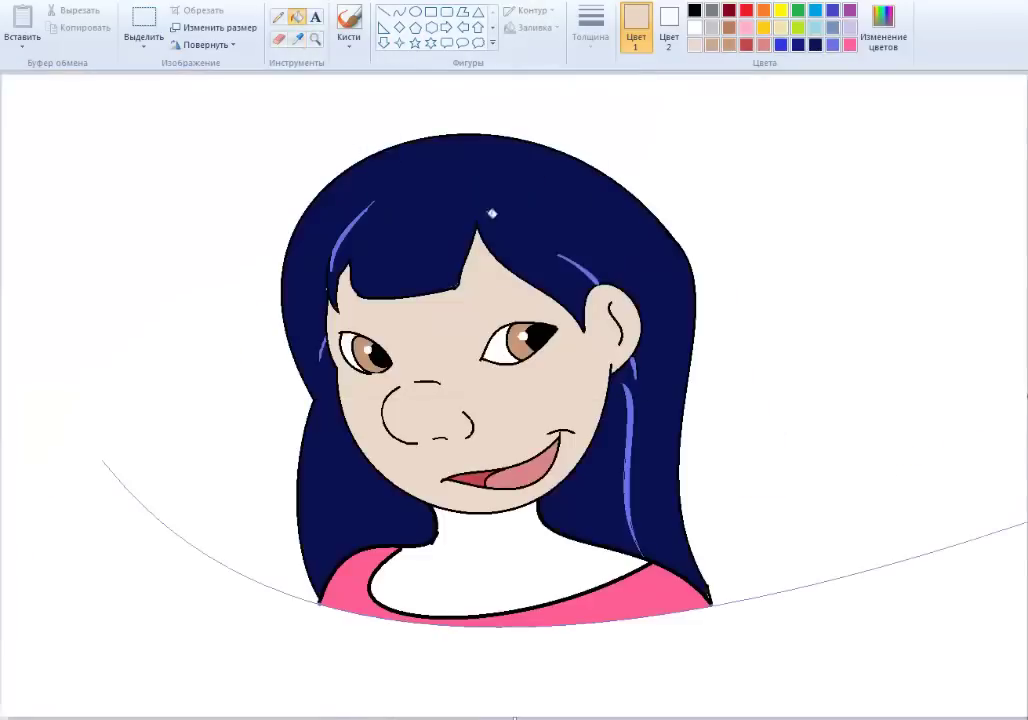
pyautogui.click(388, 450)
pyautogui.click(882, 25)
pyautogui.click(360, 466)
pyautogui.click(484, 541)
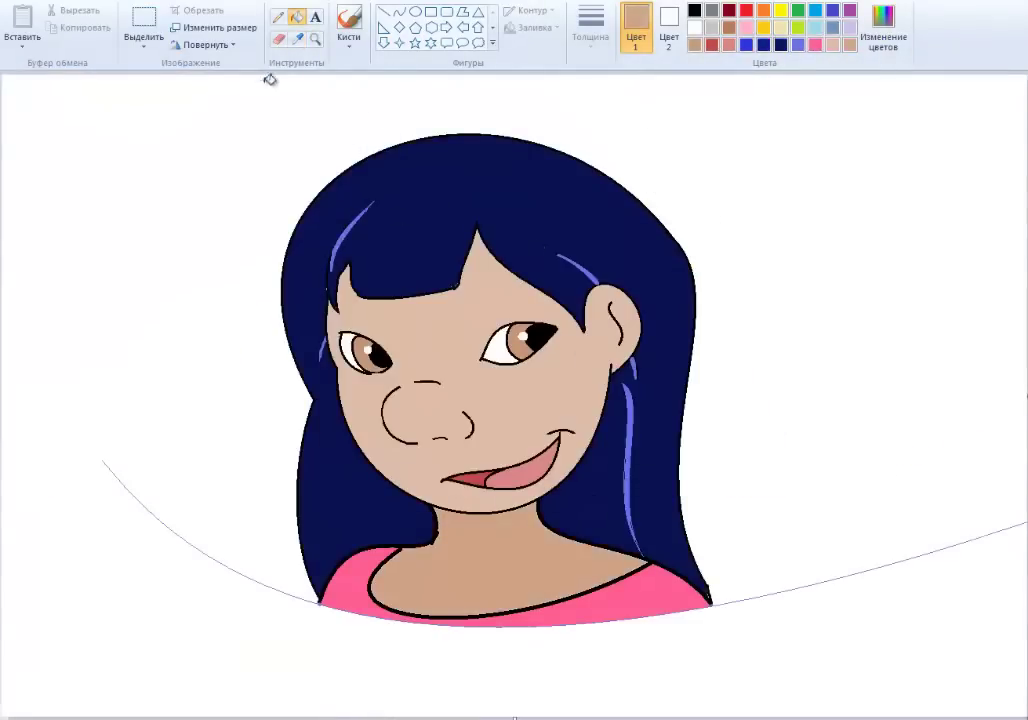
# Add a text line beneath the portrait with the channel name followed by "ПОДПИСЫВАЙТЕСЬ = ))))))))"
pyautogui.click(315, 17)
pyautogui.moveTo(47, 633); pyautogui.dragTo(999, 698)
pyautogui.write('ELTUN SH')
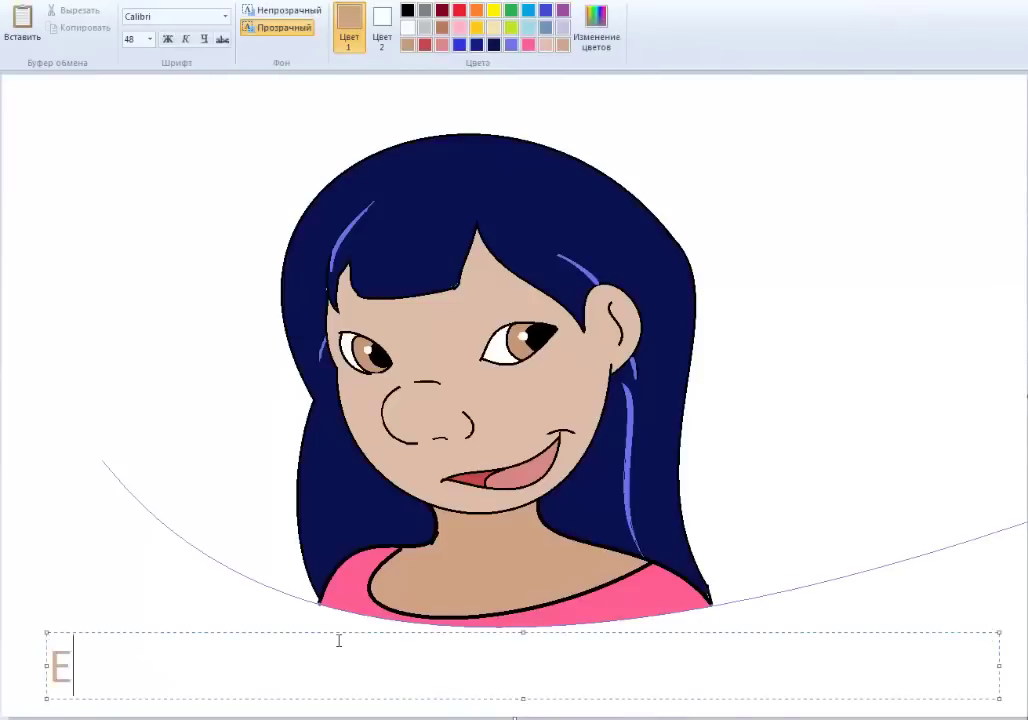
pyautogui.write('ЫВАЙТЕСЬ = ))))))))')
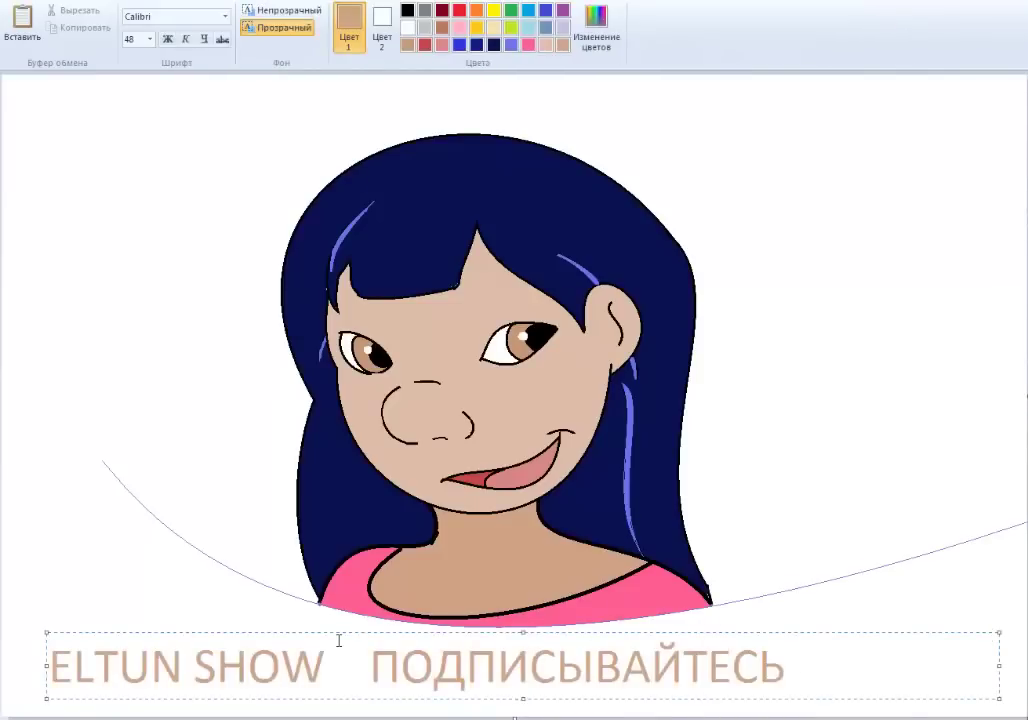
pyautogui.click(222, 465)
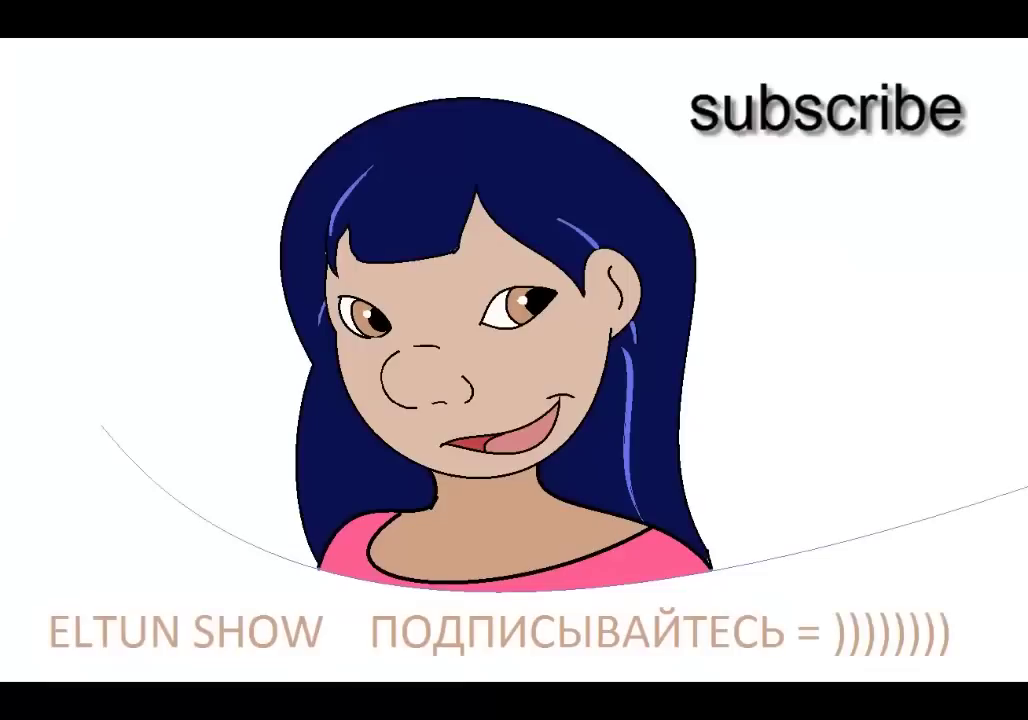